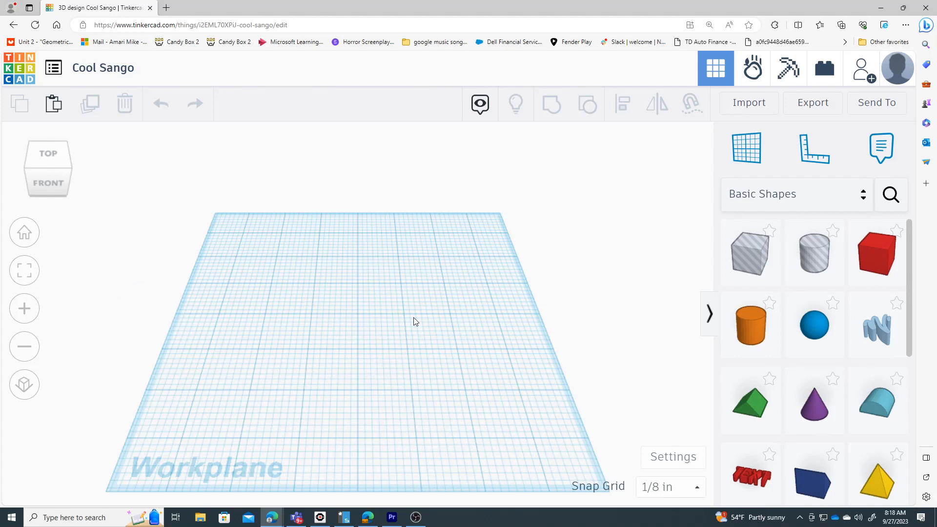
- Examine the empty workplane from several angles and zoom levels, and return to the home view
left_click(48, 166)
mouse_move(48, 168)
left_mouse_down()
mouse_move(66, 165)
mouse_move(49, 170)
mouse_move(58, 175)
left_mouse_up()
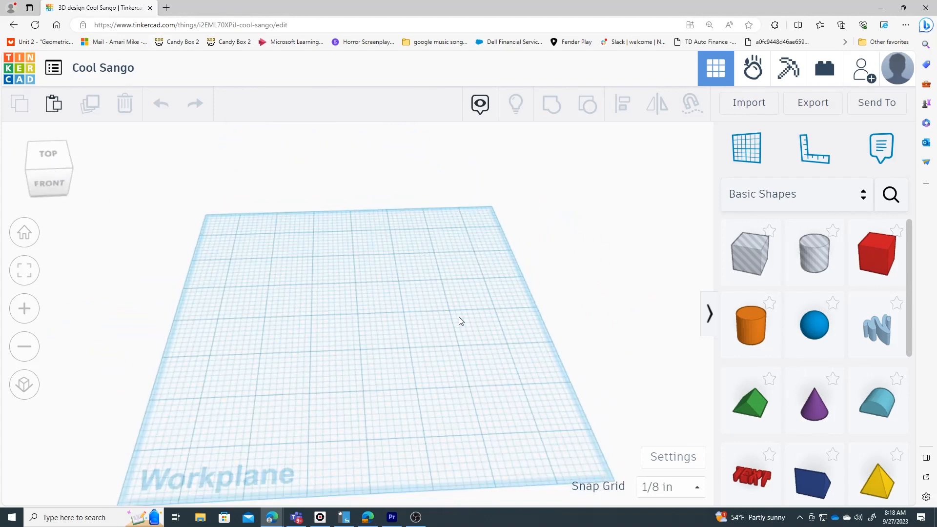
mouse_move(456, 318)
right_mouse_down()
mouse_move(429, 318)
mouse_move(406, 296)
mouse_move(432, 279)
mouse_move(458, 286)
mouse_move(464, 300)
mouse_move(449, 306)
right_mouse_up()
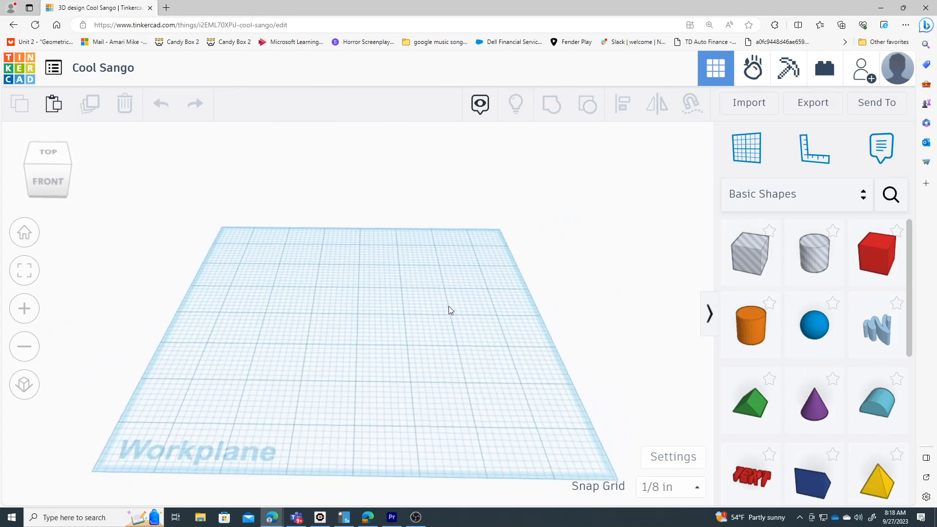
left_click(24, 309)
left_click(24, 346)
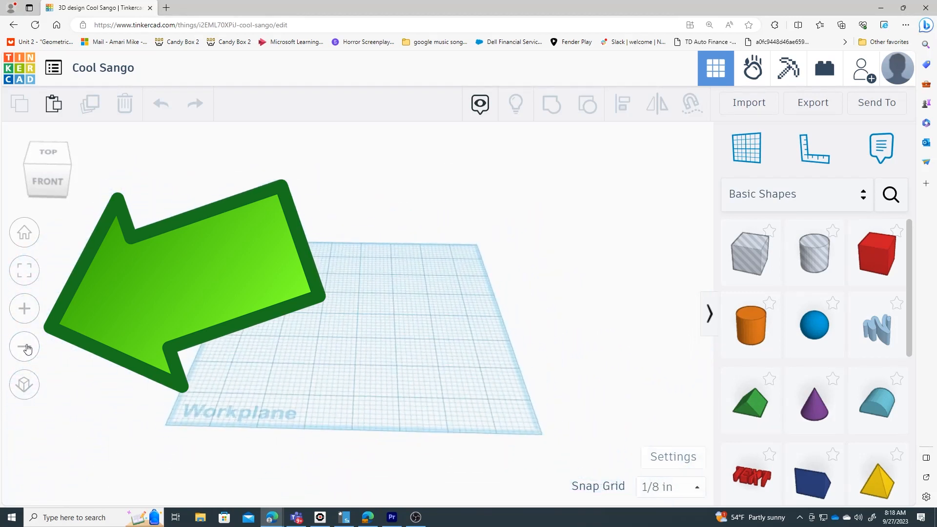
left_click(25, 309)
right_click_drag(239, 313, 320, 273)
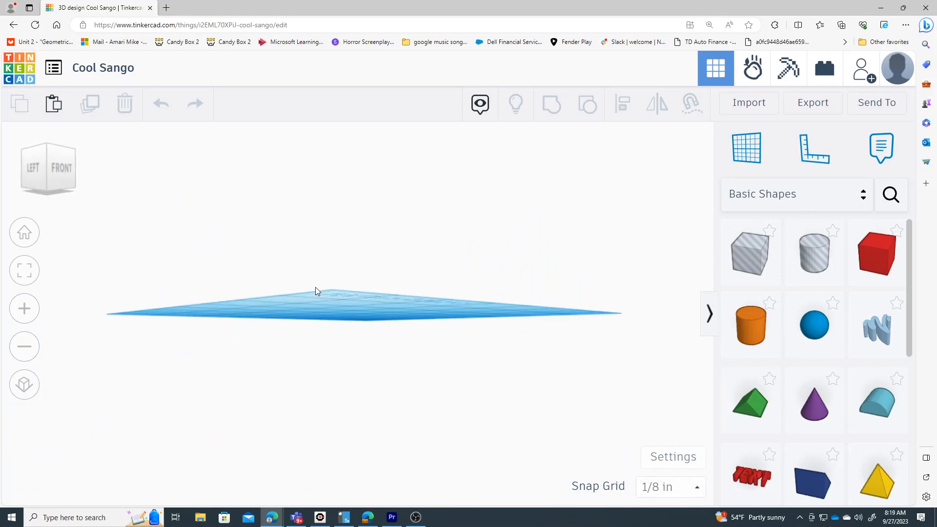
left_click(27, 237)
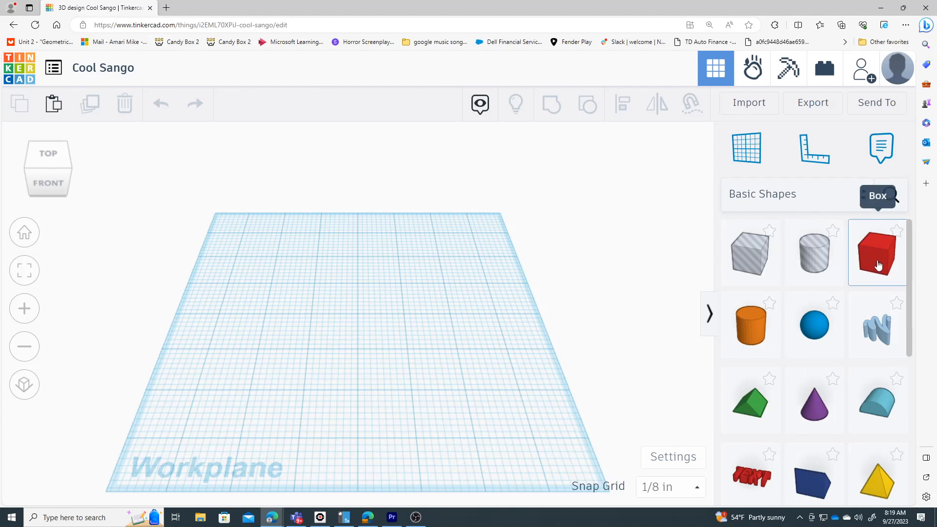
- Place a red solid box near the centre of the workplane
left_click_drag(875, 264, 337, 325)
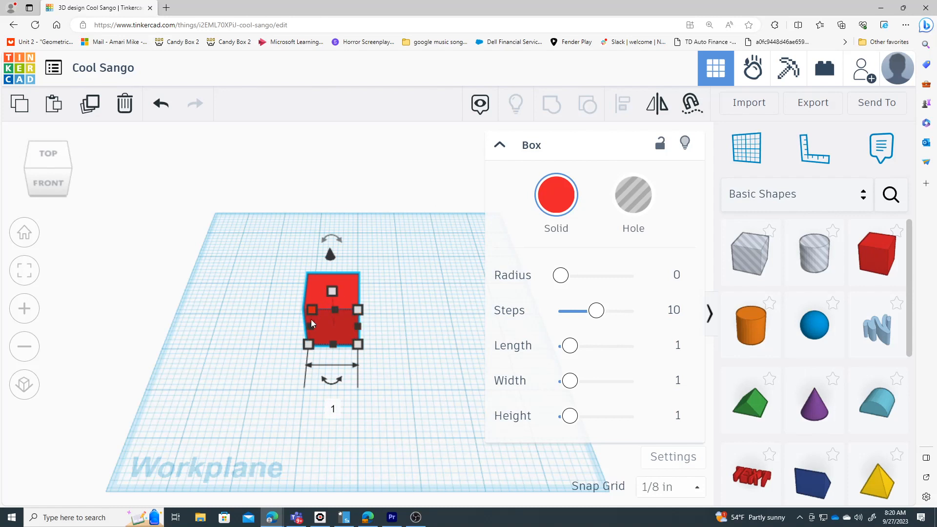
right_click_drag(394, 319, 385, 309)
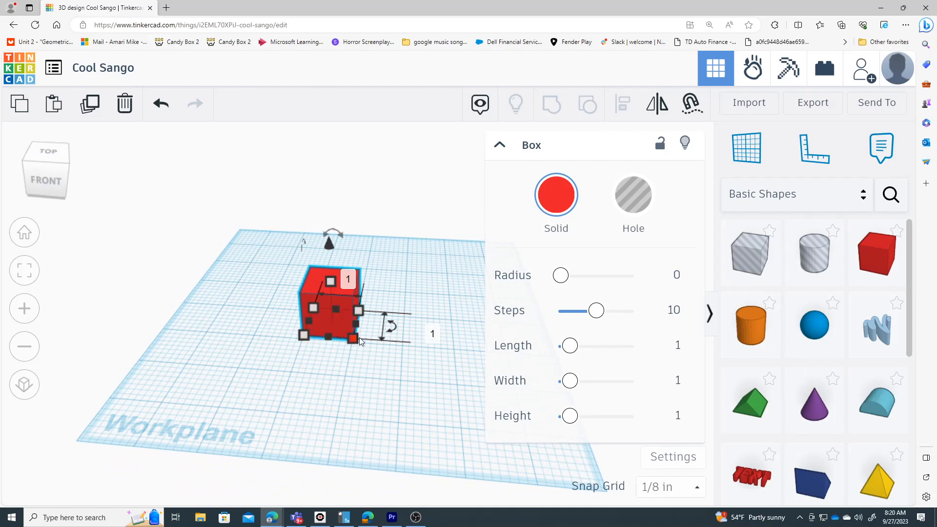
right_click_drag(346, 336, 361, 345)
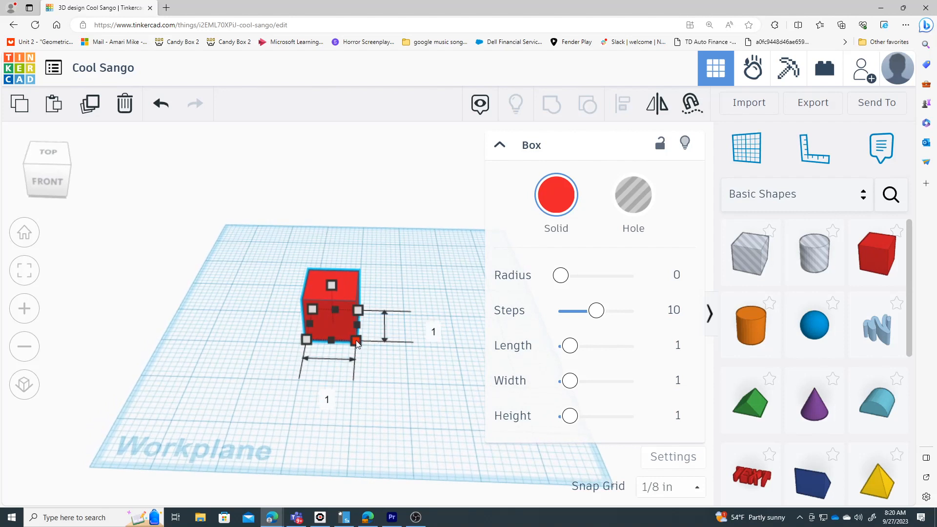
- Stretch the box to 1½ in wide from its front corner and collapse its shape properties
mouse_move(357, 343)
left_mouse_down()
mouse_move(430, 371)
mouse_move(431, 353)
mouse_move(369, 340)
mouse_move(434, 344)
mouse_move(380, 362)
mouse_move(345, 355)
mouse_move(389, 325)
mouse_move(405, 330)
mouse_move(355, 337)
mouse_move(403, 349)
mouse_move(403, 338)
mouse_move(372, 341)
left_mouse_up()
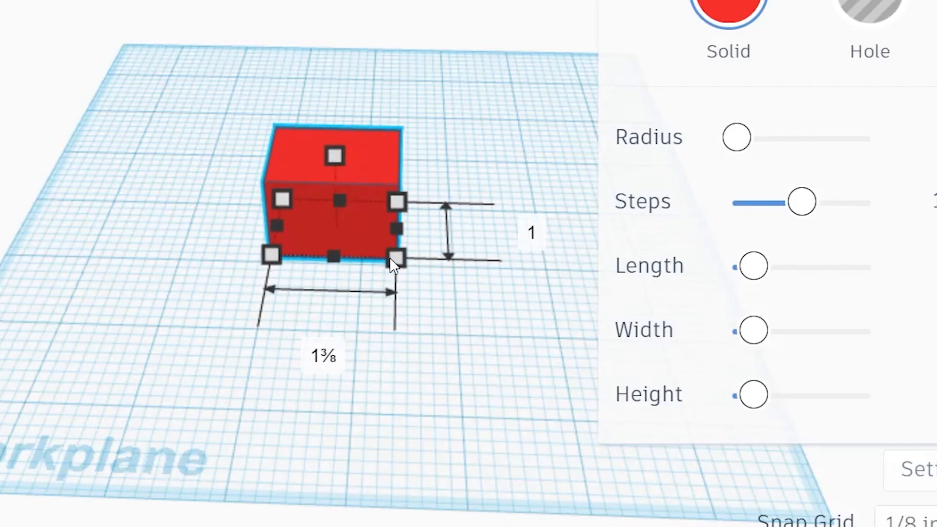
mouse_move(391, 260)
left_mouse_down()
mouse_move(377, 256)
mouse_move(408, 259)
left_mouse_up()
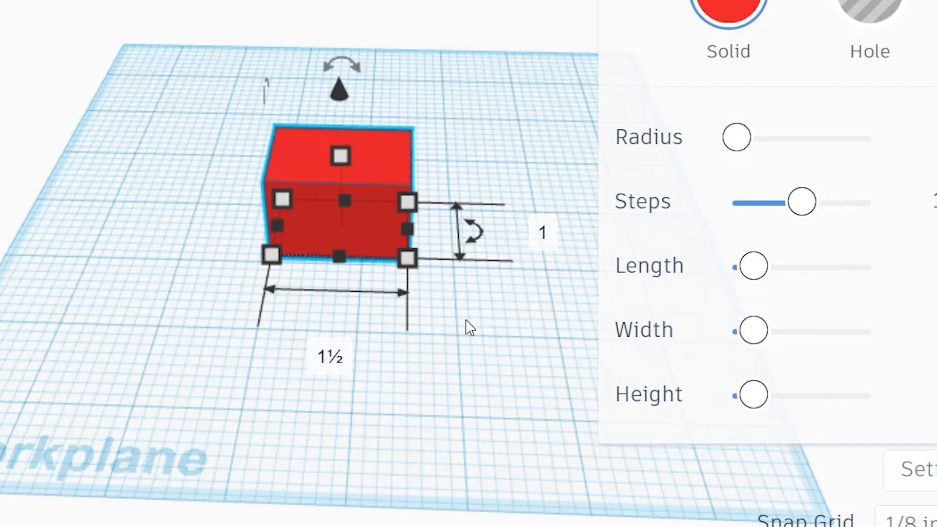
mouse_move(401, 259)
left_mouse_down()
mouse_move(351, 260)
mouse_move(409, 269)
left_mouse_up()
left_click(500, 147)
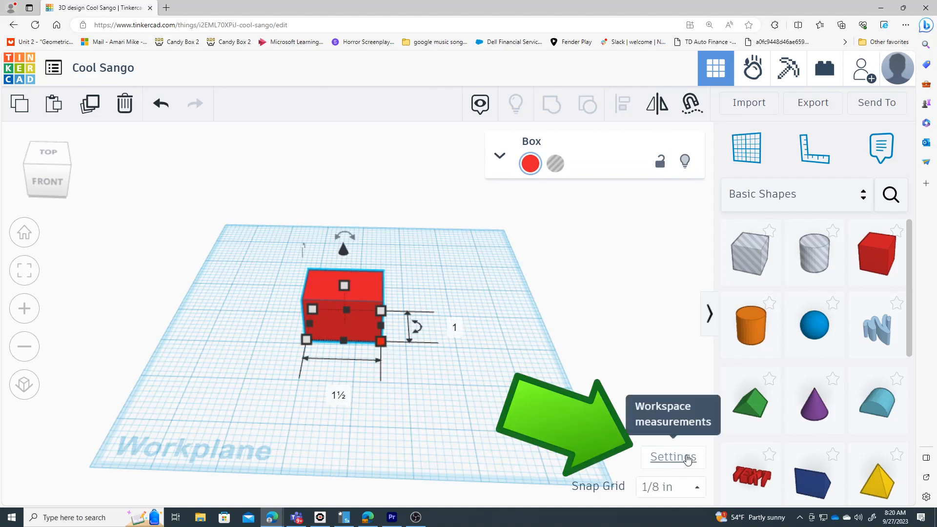
- Choose Inches (Default) as the units in the workspace settings and close the settings
left_click(673, 456)
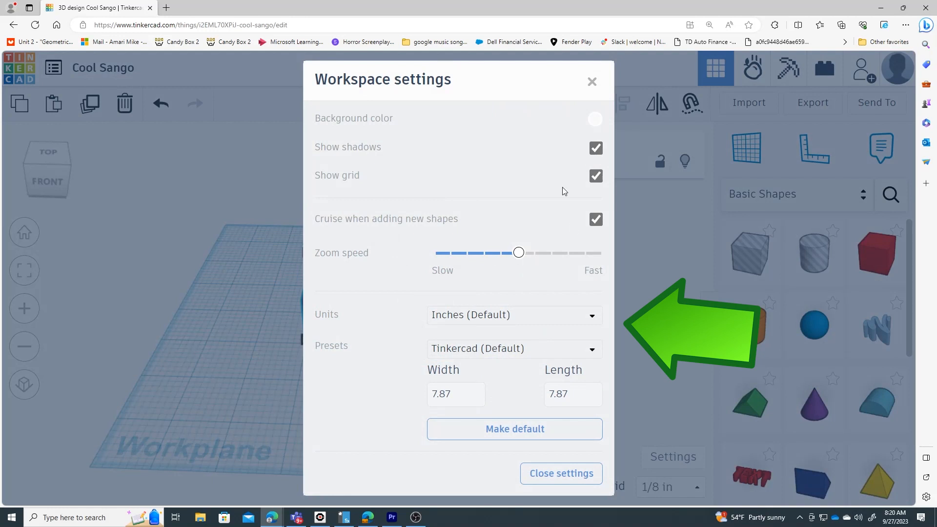
left_click(541, 317)
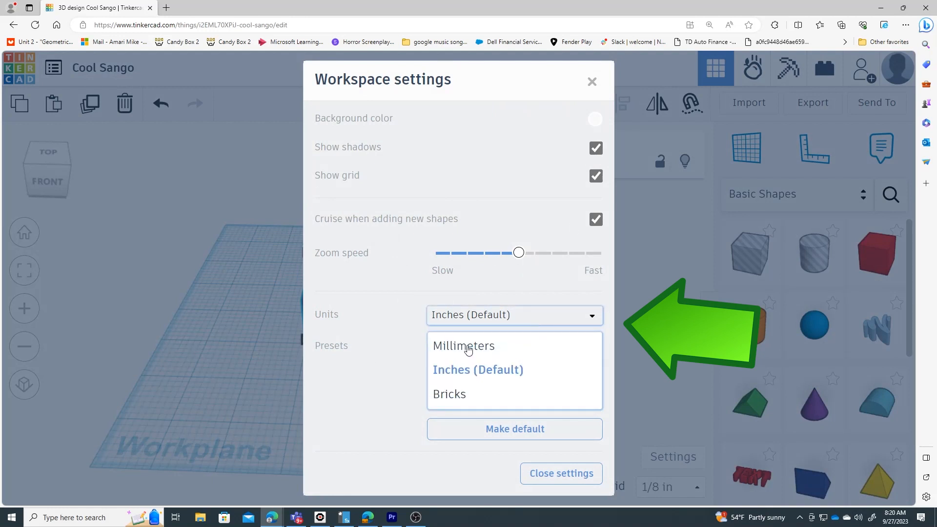
left_click(468, 373)
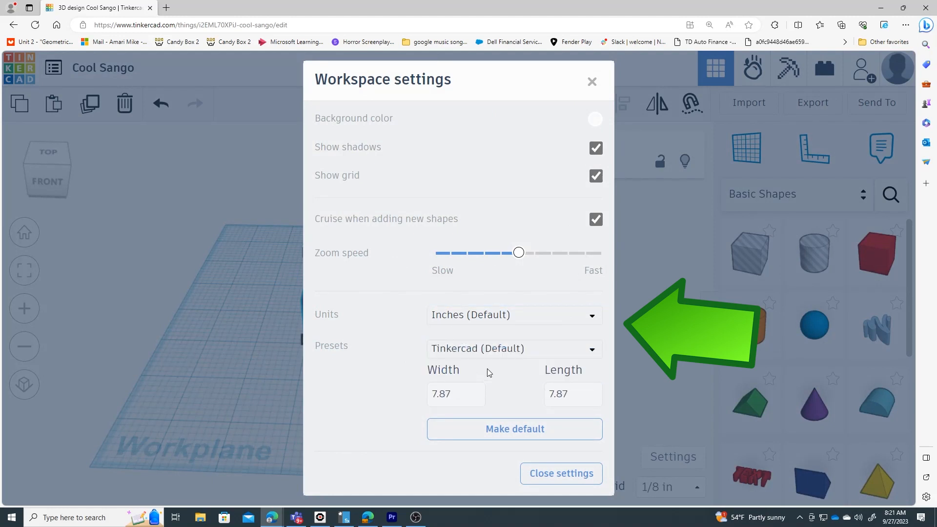
left_click(552, 476)
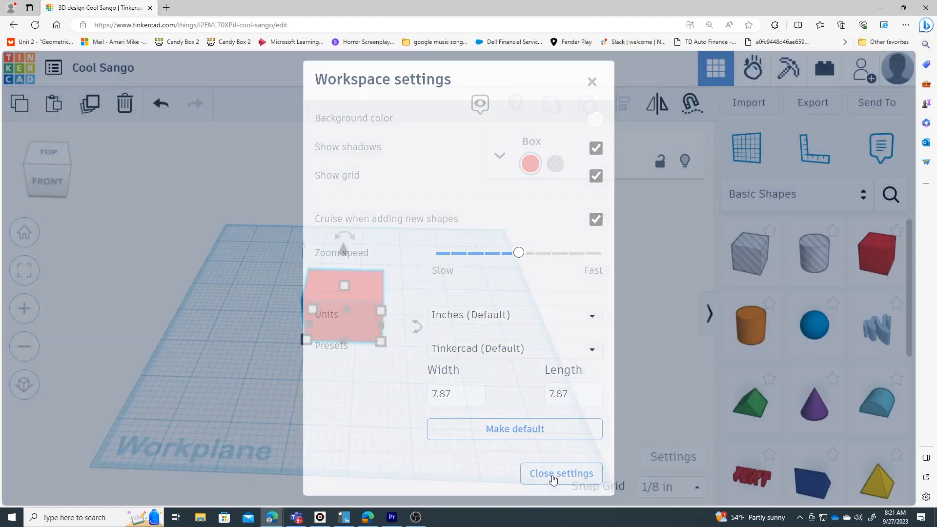
- Reshape the box freehand to about 1⅞ in wide and ½ in deep
mouse_move(381, 341)
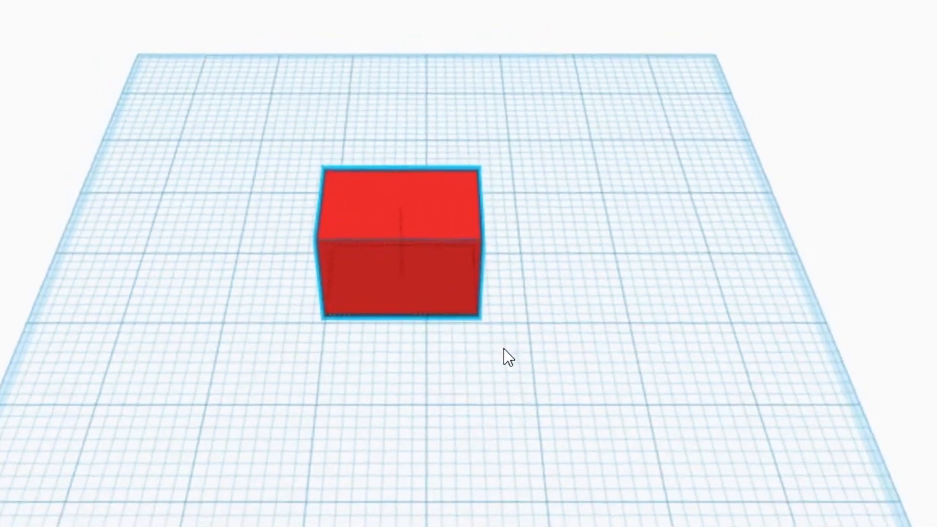
mouse_move(472, 318)
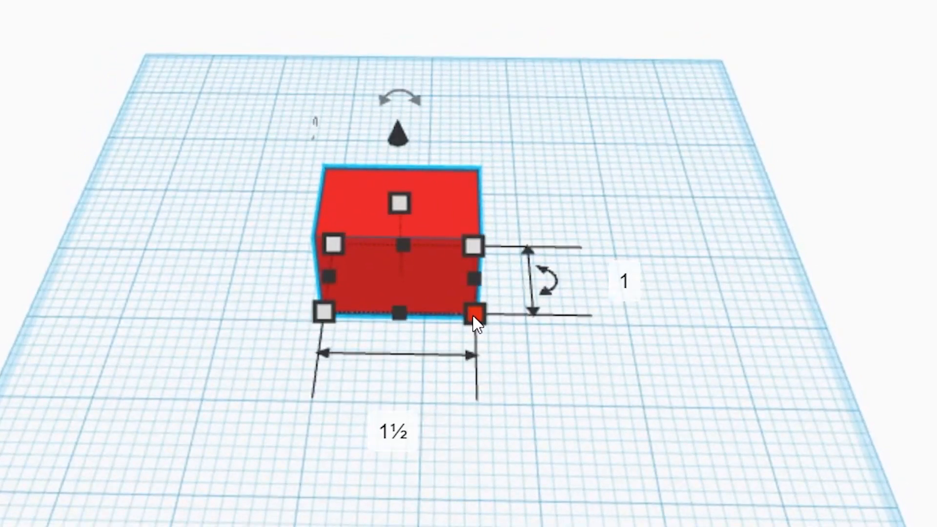
left_click_drag(480, 326, 533, 317)
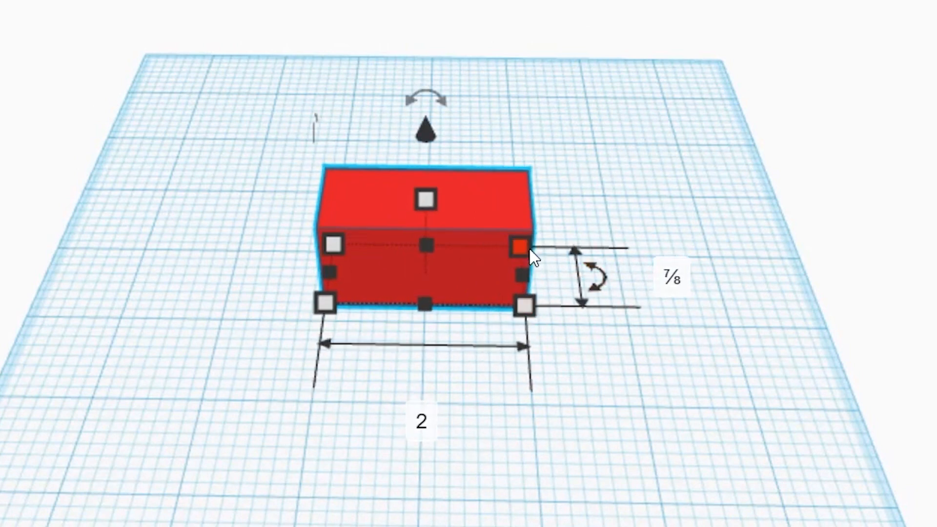
left_click_drag(522, 265, 520, 275)
left_click_drag(406, 222, 407, 242)
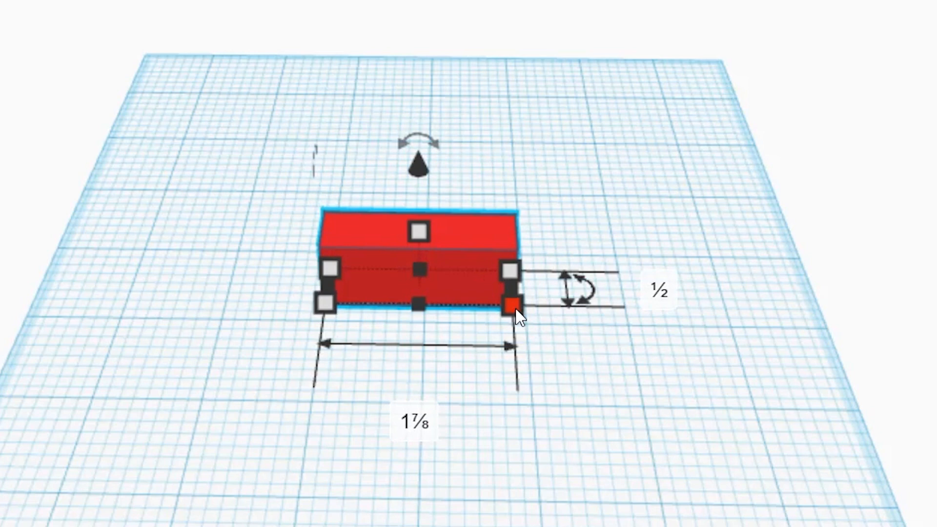
- Set the box's exact dimensions to 2 in wide and 0.5 in deep
left_click(423, 426)
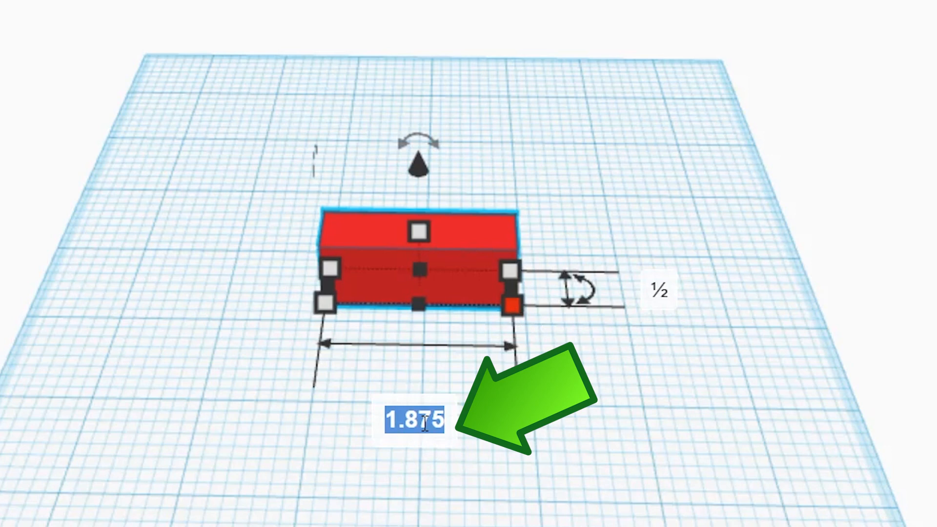
type("2")
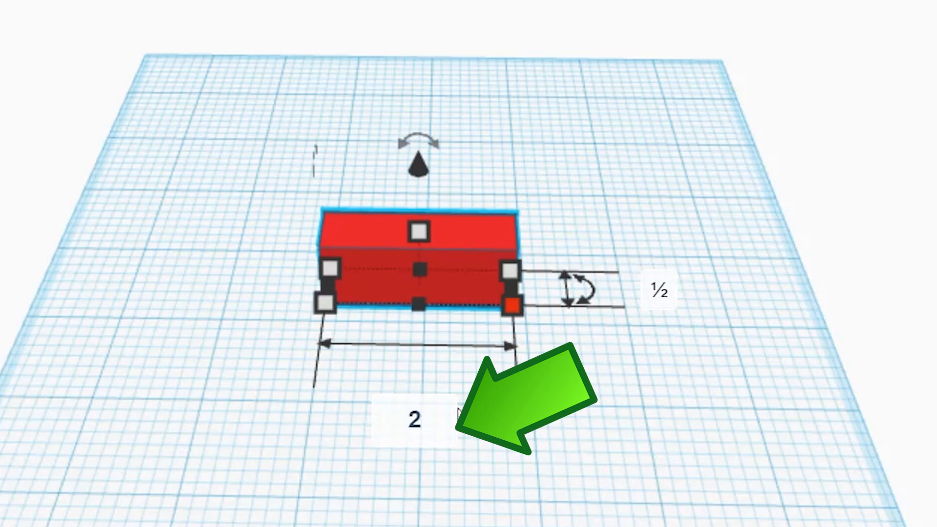
key("Return")
left_click(672, 289)
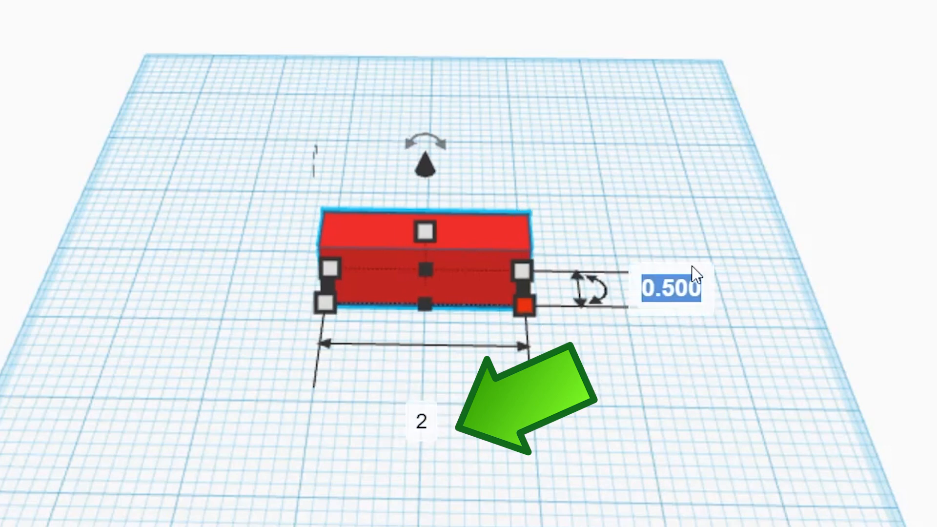
type(".5")
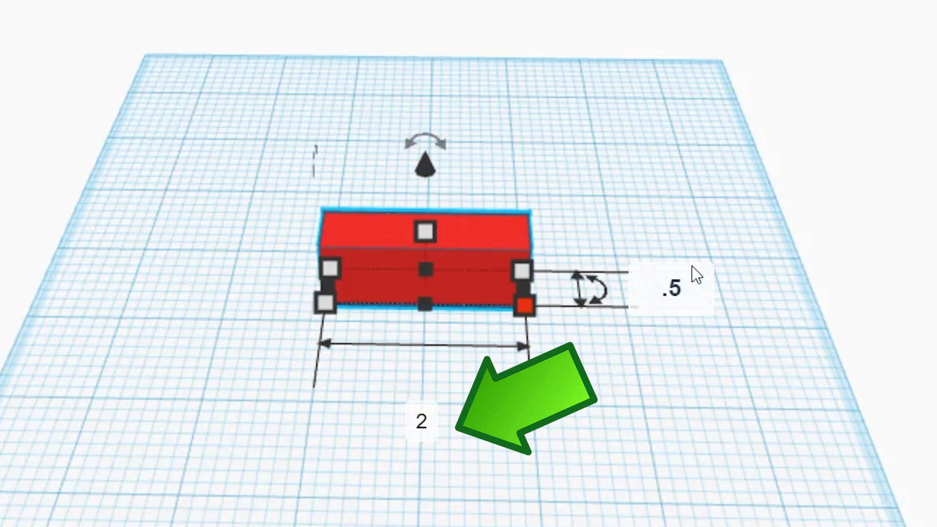
key("Return")
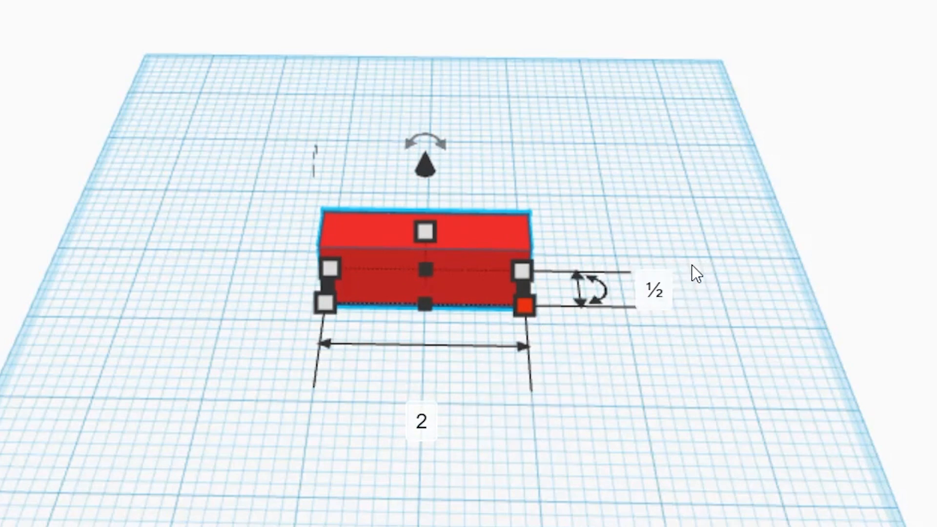
left_click(716, 402)
- Lower the height of the red box so it becomes a thin flat bar, and deselect it
right_click_drag(547, 343, 439, 245)
left_click(441, 243)
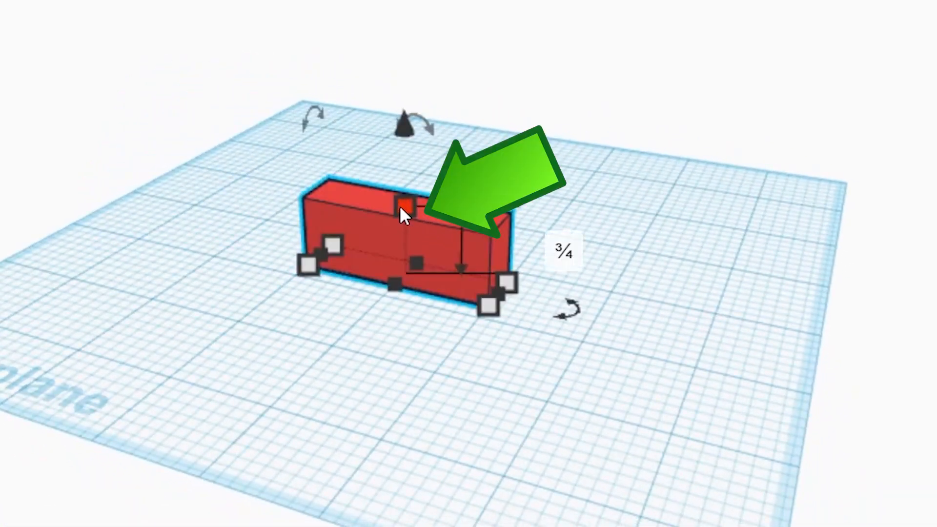
scroll(425, 244, "up", 3)
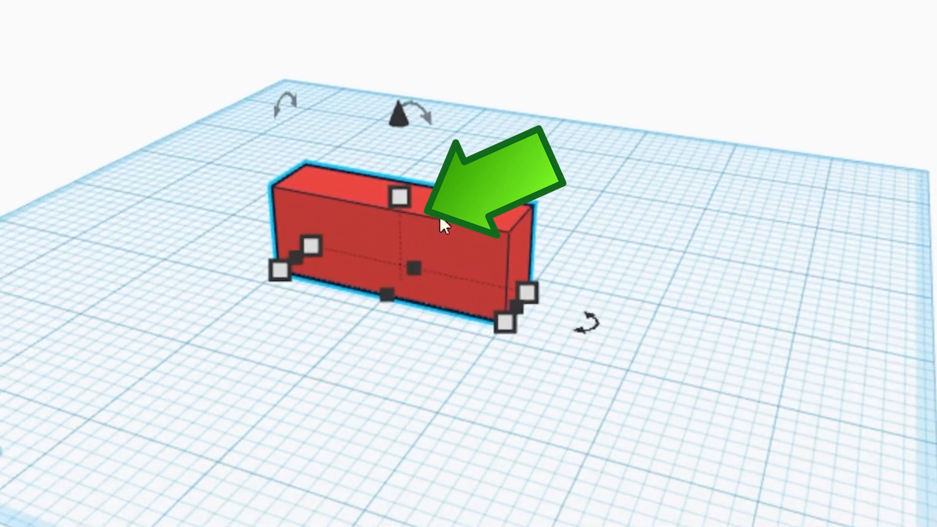
left_click_drag(401, 196, 398, 268)
left_click(418, 365)
- Place a yellow Star from the basic shapes so it overlaps the end of the red bar
scroll(422, 360, "up", 1)
right_click_drag(392, 251, 276, 266)
scroll(167, 327, "up", 5)
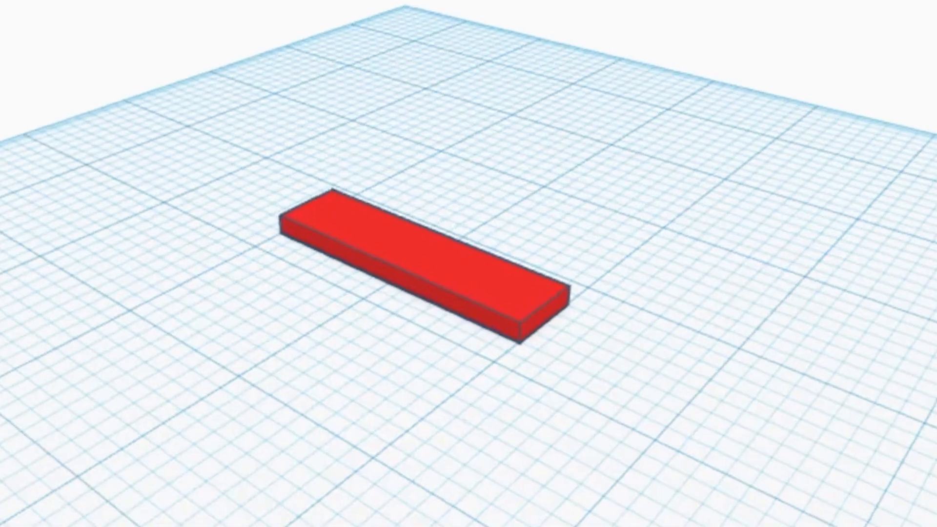
right_click_drag(168, 327, 332, 310)
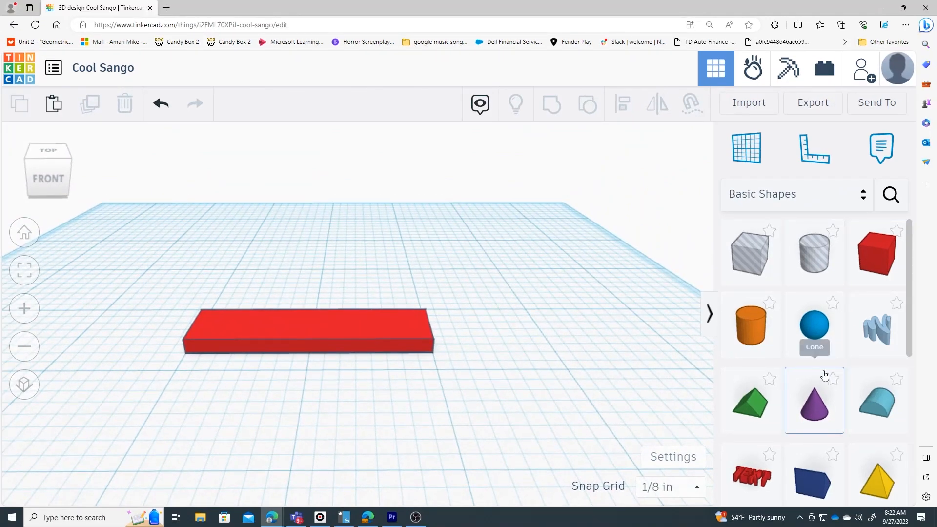
scroll(828, 385, "down", 2)
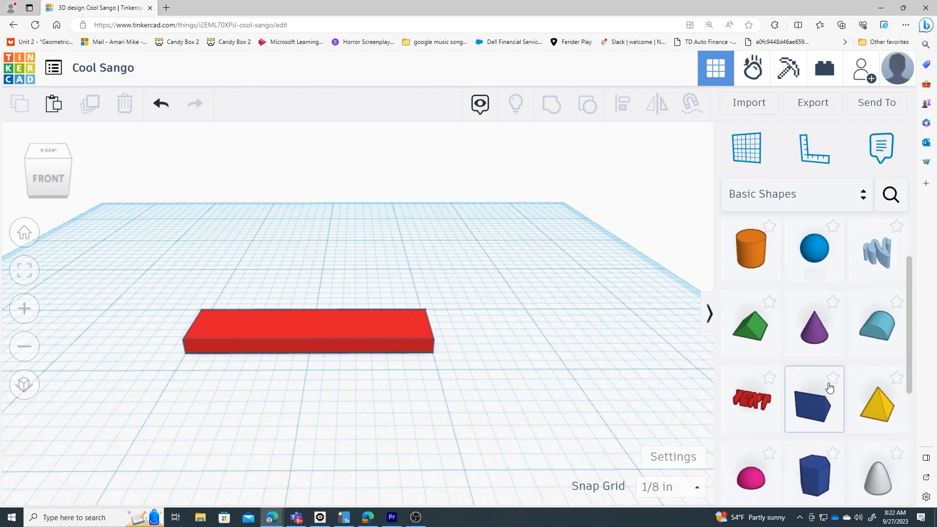
scroll(829, 388, "down", 5)
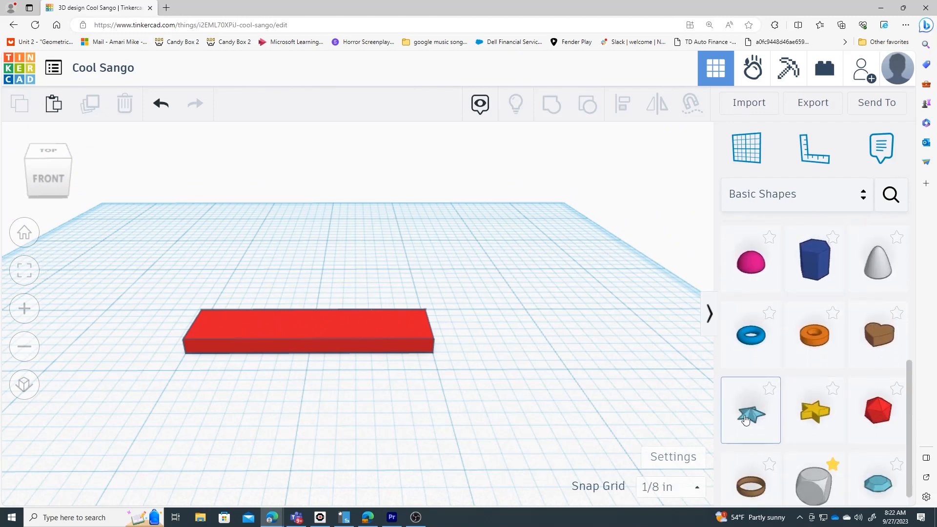
left_click_drag(814, 411, 505, 333)
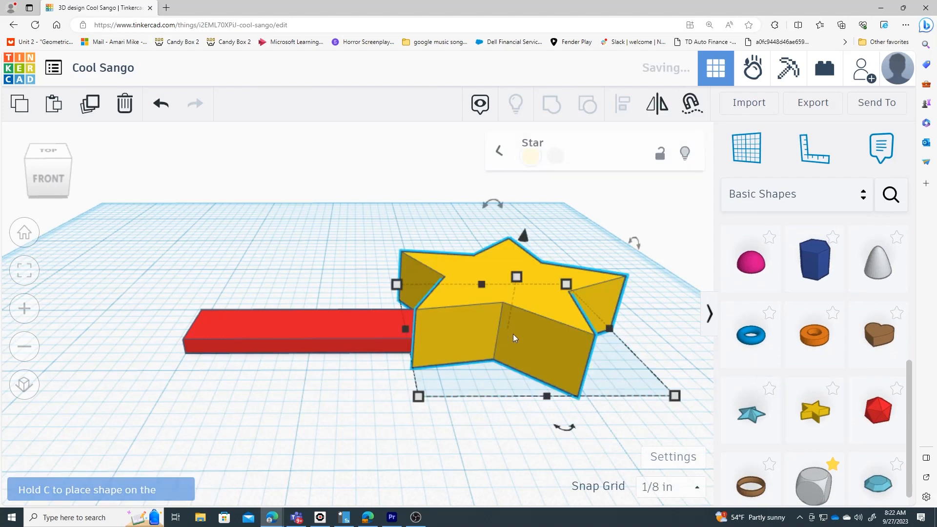
- Shrink the star's footprint to about 1.18 by 1.33 in from its rear corner
right_click_drag(604, 314, 598, 348)
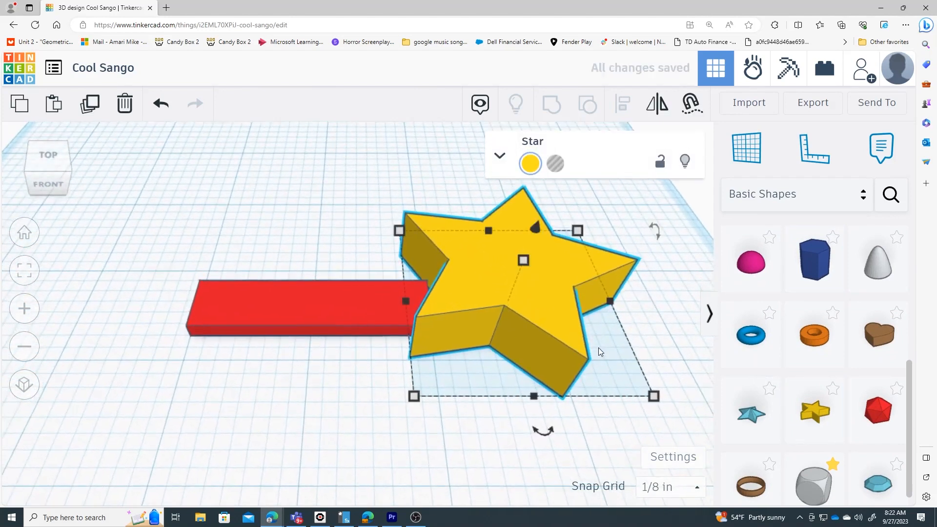
scroll(597, 347, "down", 3)
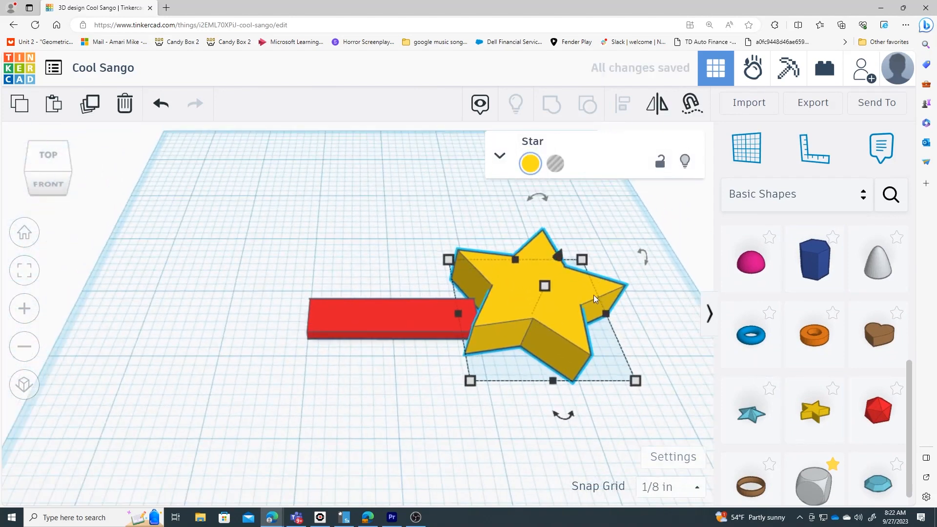
mouse_move(581, 259)
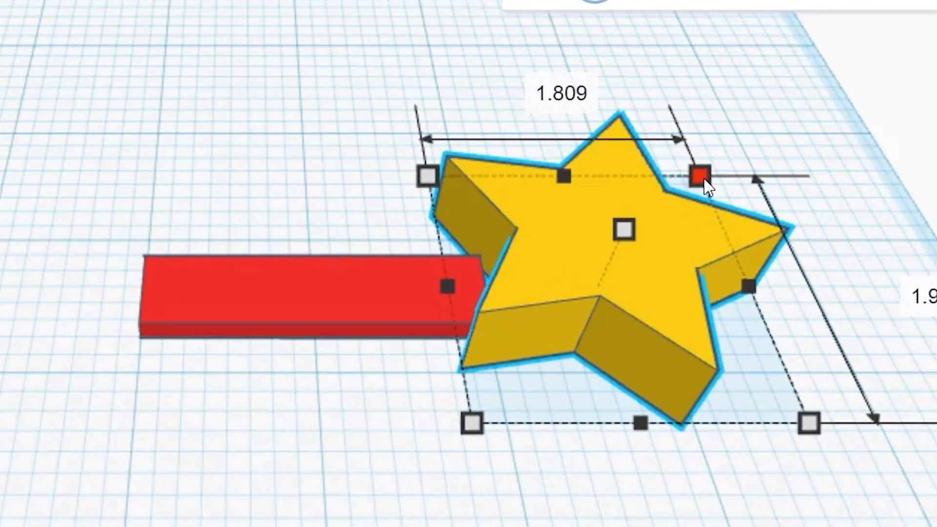
left_click_drag(704, 179, 672, 305)
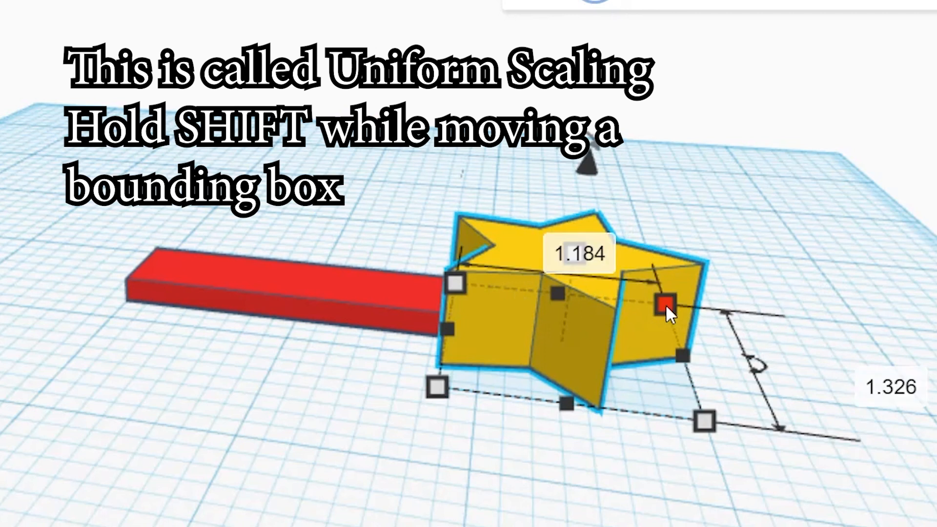
- Shrink the star uniformly to fit the red bar's width, position it on top of the bar's end, and deselect it
left_click_drag(665, 303, 523, 361, "shift")
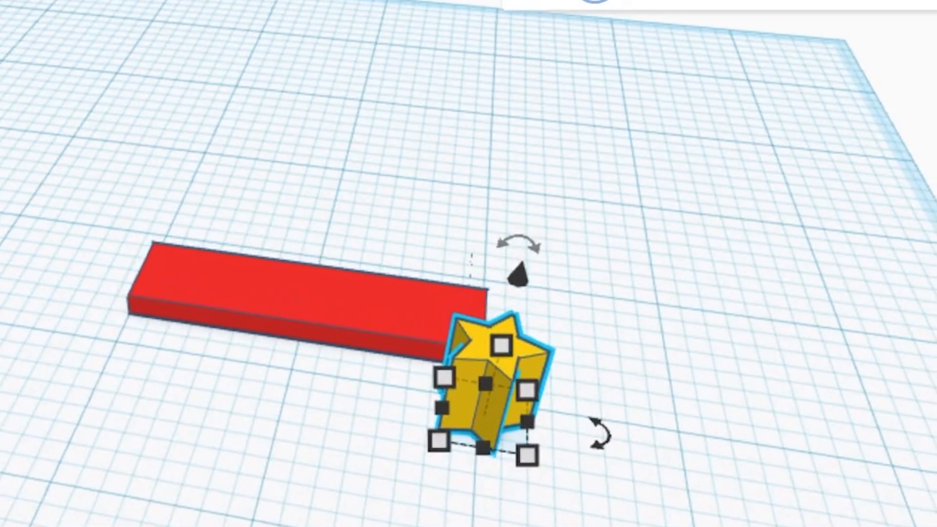
left_click_drag(497, 345, 427, 328)
left_click_drag(479, 256, 477, 245)
right_click_drag(465, 324, 585, 458)
left_click_drag(466, 338, 448, 329)
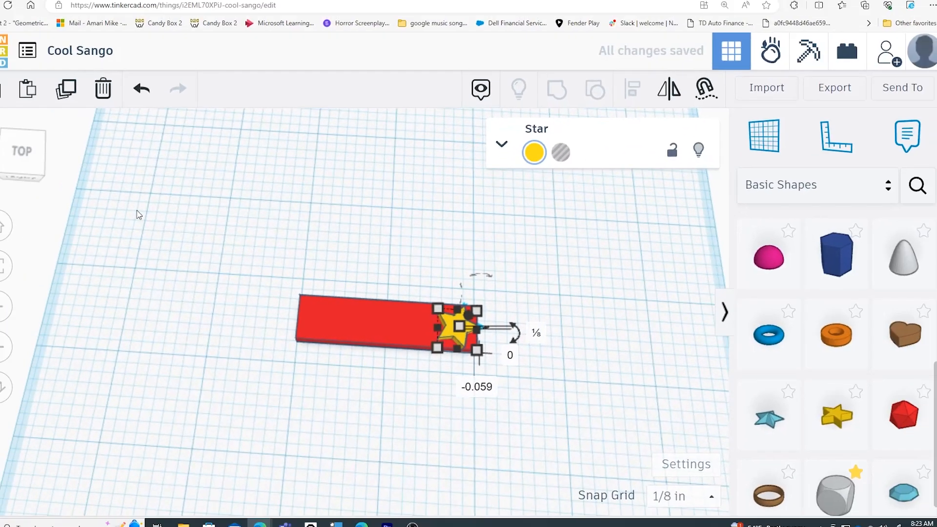
right_click_drag(137, 211, 154, 237)
left_click(368, 299)
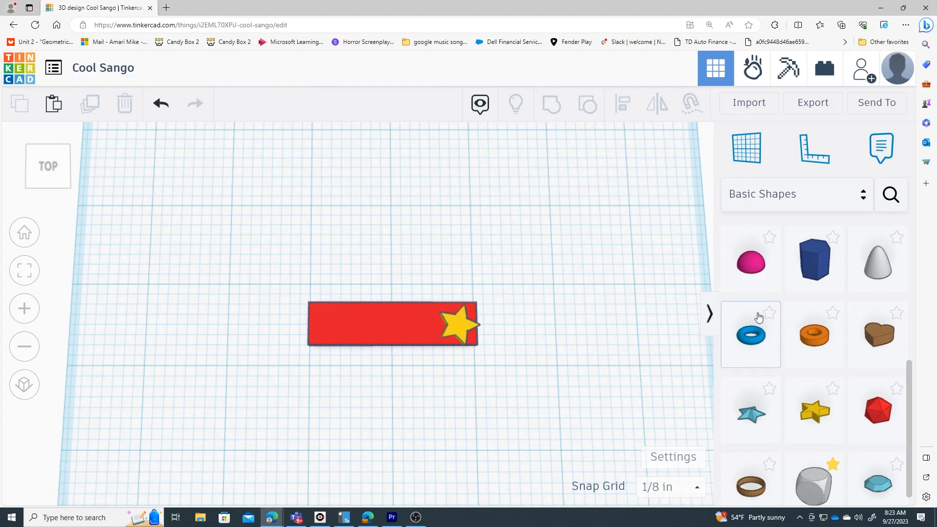
- Place a Text shape behind the red bar and scale it down uniformly to about 0.835 by 0.224 in
scroll(798, 315, "up", 3)
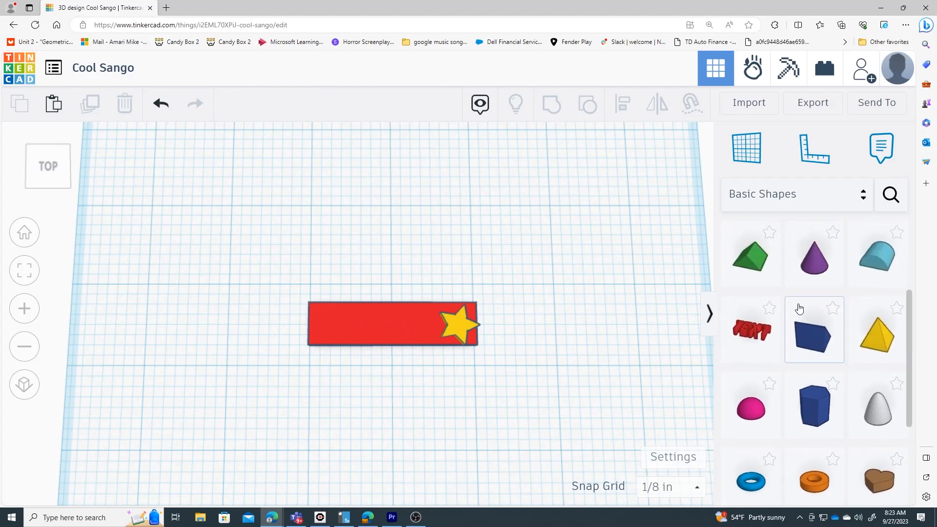
left_click(766, 340)
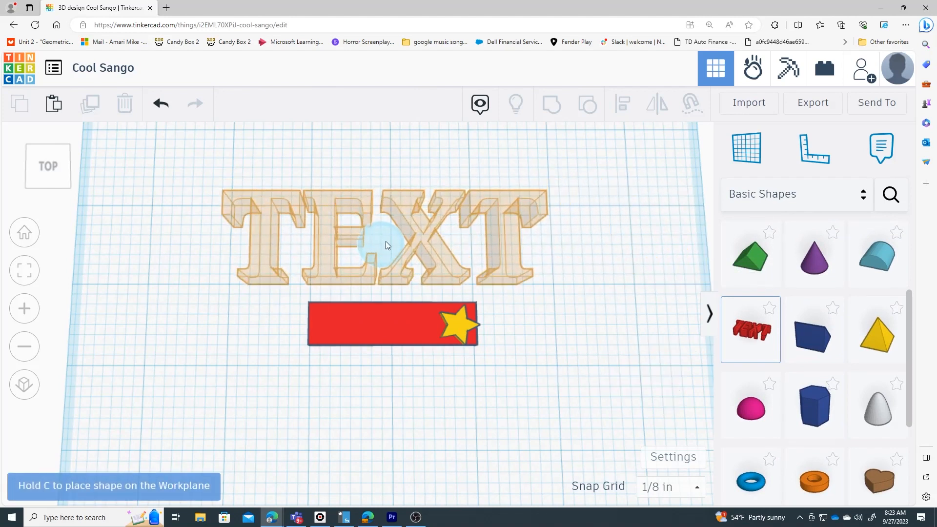
left_click(385, 244)
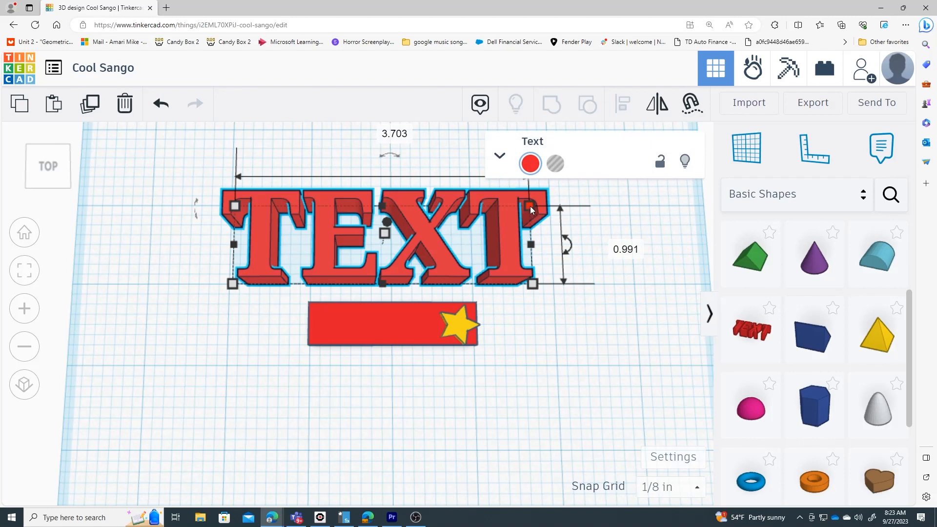
left_click_drag(530, 206, 298, 280, "shift")
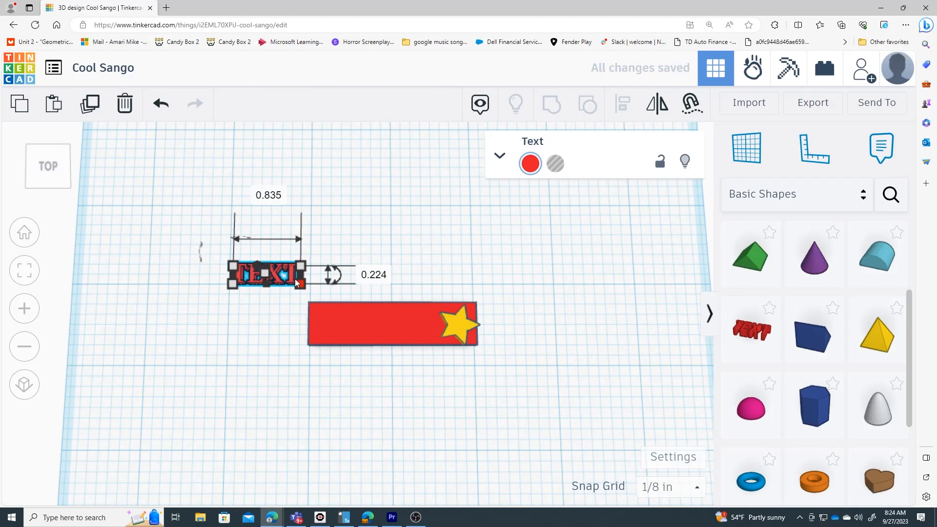
left_click(297, 284)
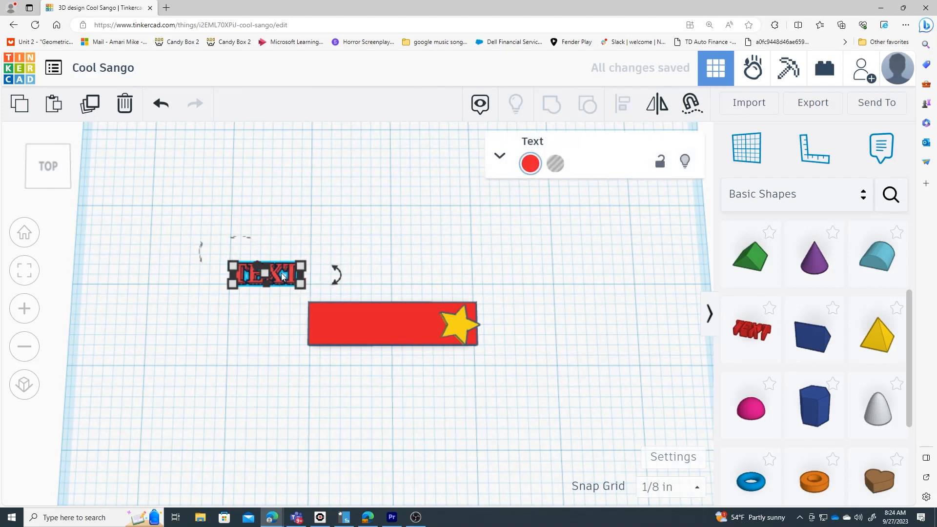
- Move the text onto the red bar beside the star and raise it so the letters stand out from the top surface
left_click_drag(281, 274, 394, 324)
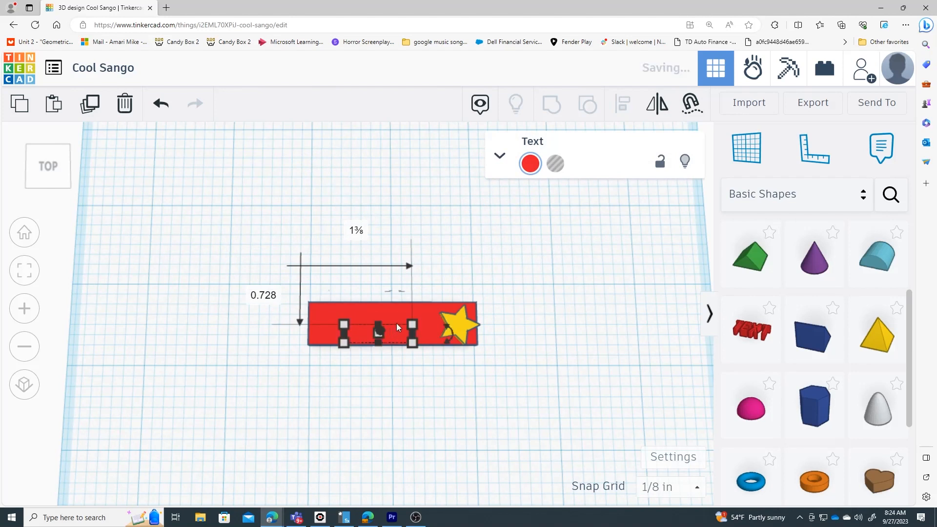
right_click_drag(536, 314, 534, 243)
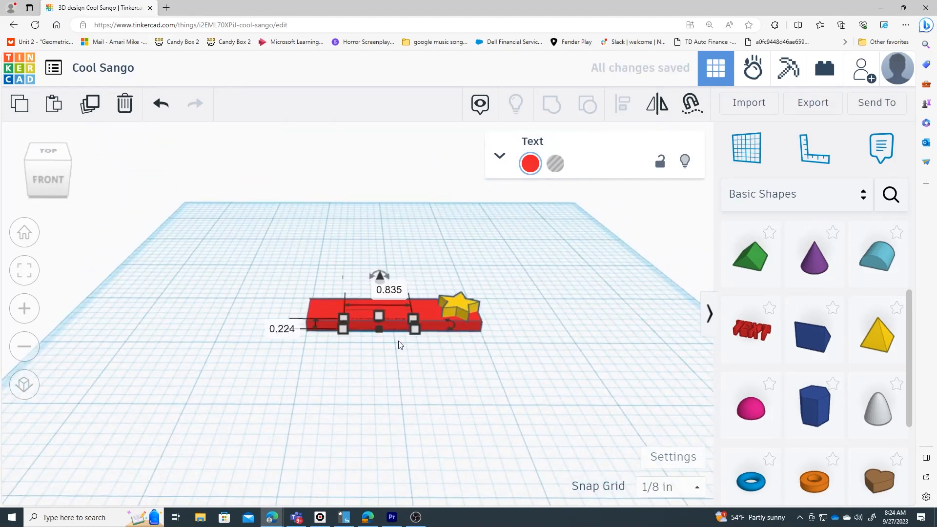
scroll(390, 300, "up", 5)
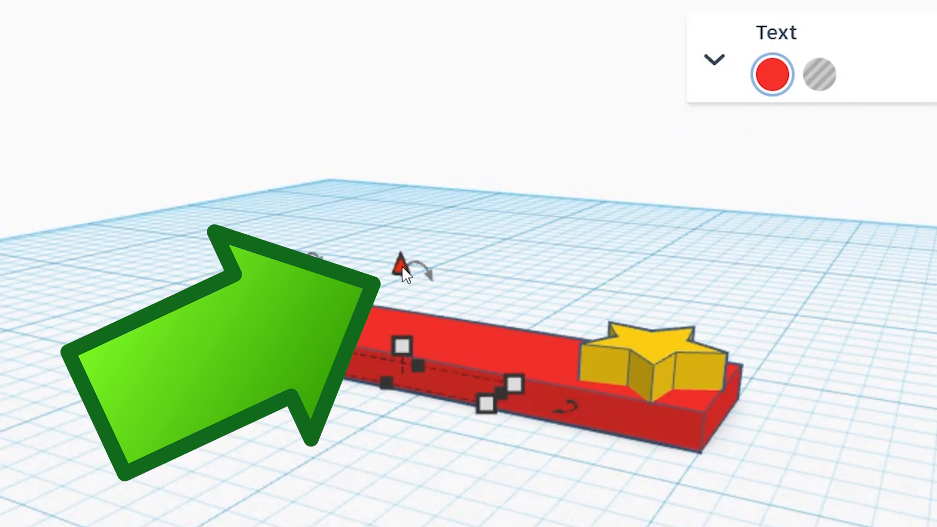
left_click_drag(402, 266, 462, 220)
right_click_drag(666, 279, 750, 363)
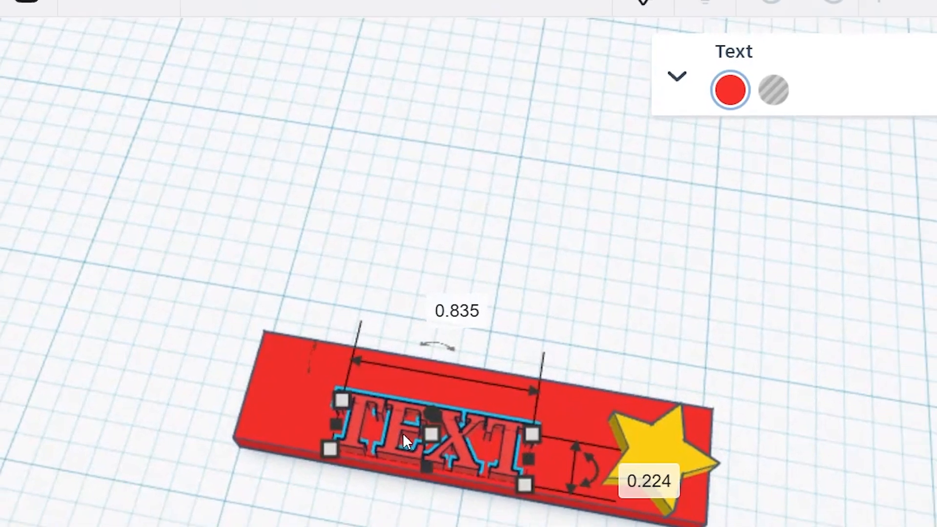
left_click_drag(403, 435, 397, 406)
left_click_drag(332, 351, 334, 352)
right_click_drag(414, 332, 432, 336)
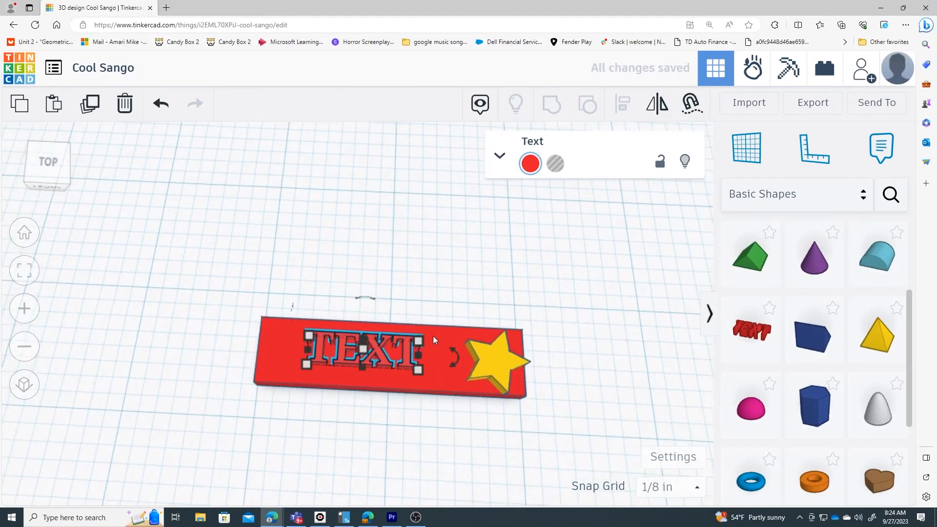
- Change the text shape's wording to "MJA" and deselect it
left_click(500, 158)
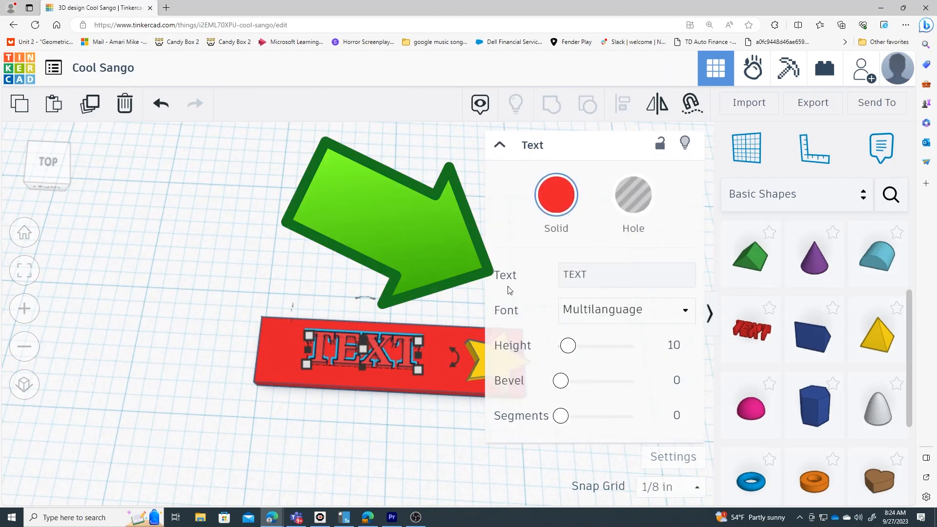
left_click(606, 277)
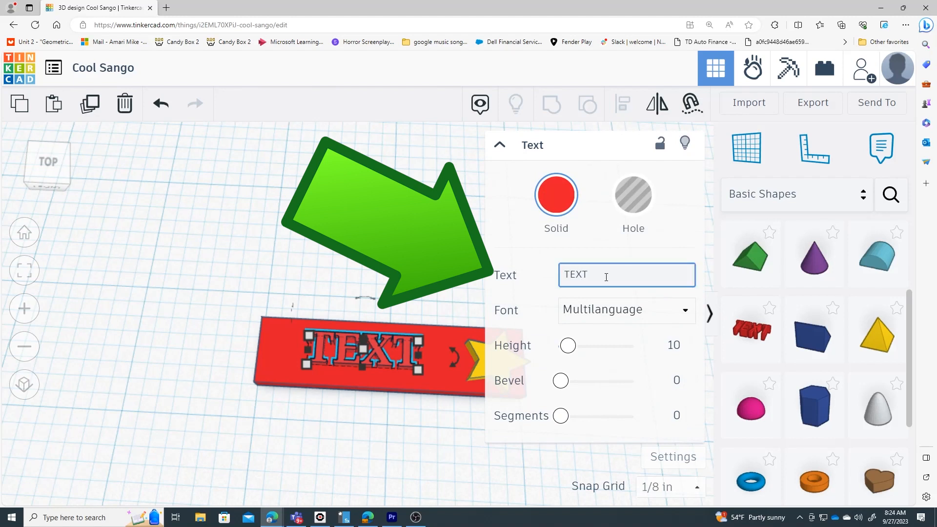
key("BackSpace")
key("BackSpace")
key("BackSpace")
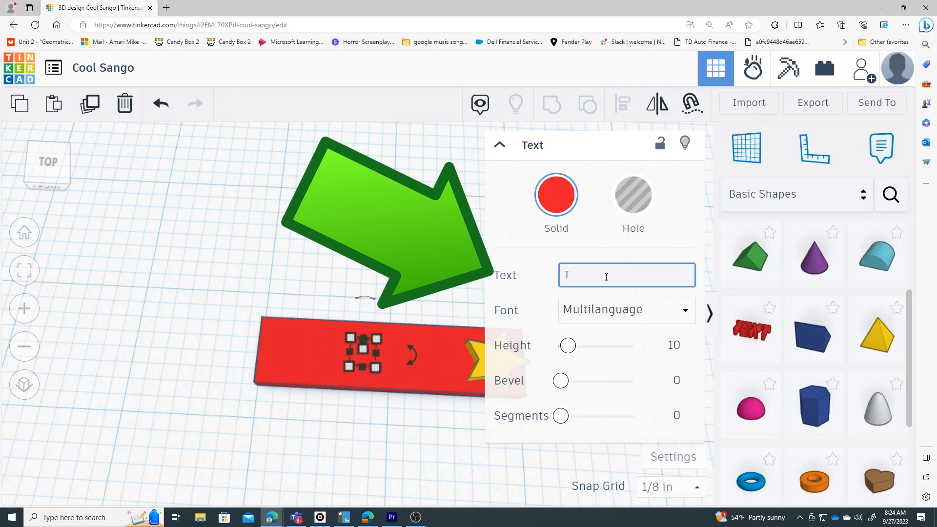
type("MJA")
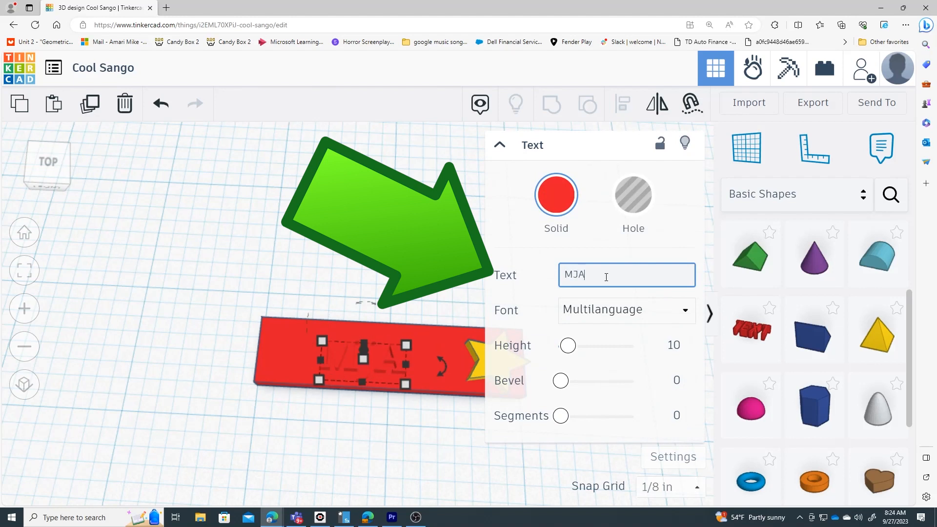
left_click(513, 240)
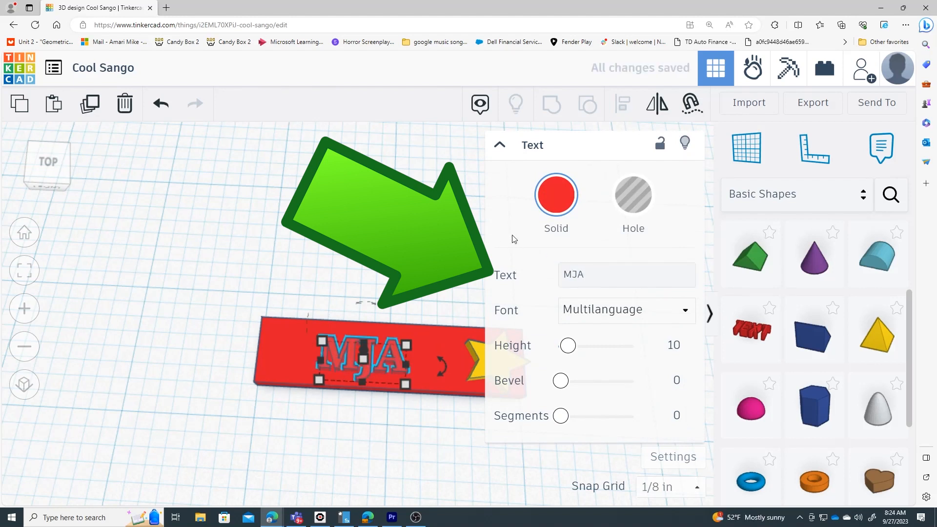
mouse_move(434, 271)
right_mouse_down()
mouse_move(452, 220)
mouse_move(336, 226)
mouse_move(374, 259)
mouse_move(441, 275)
right_mouse_up()
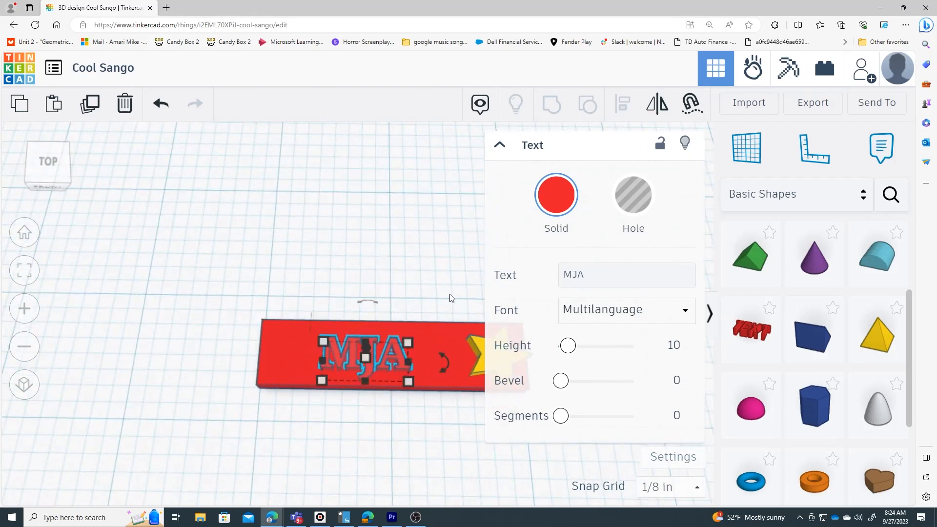
left_click(426, 422)
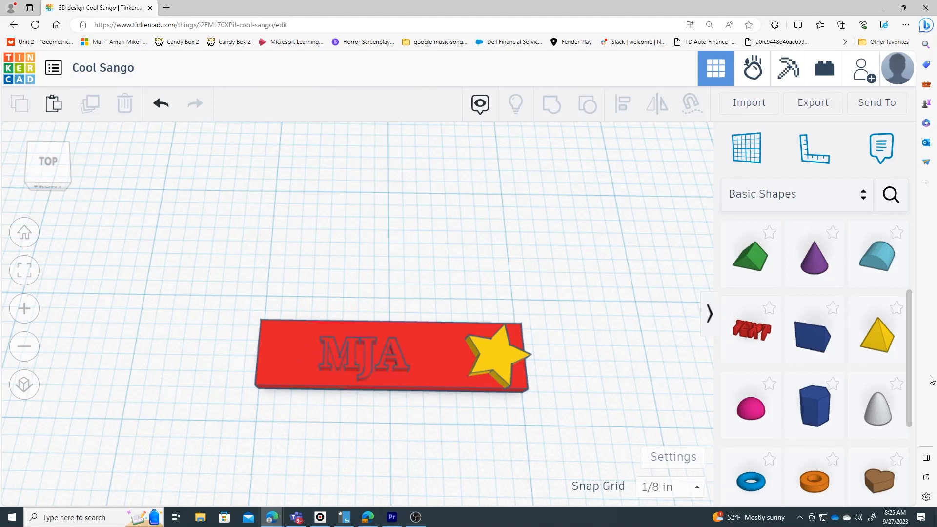
- Place an orange Cylinder beside the red bar's plain end and shrink it to a short disc no wider than the bar
scroll(818, 367, "up", 3)
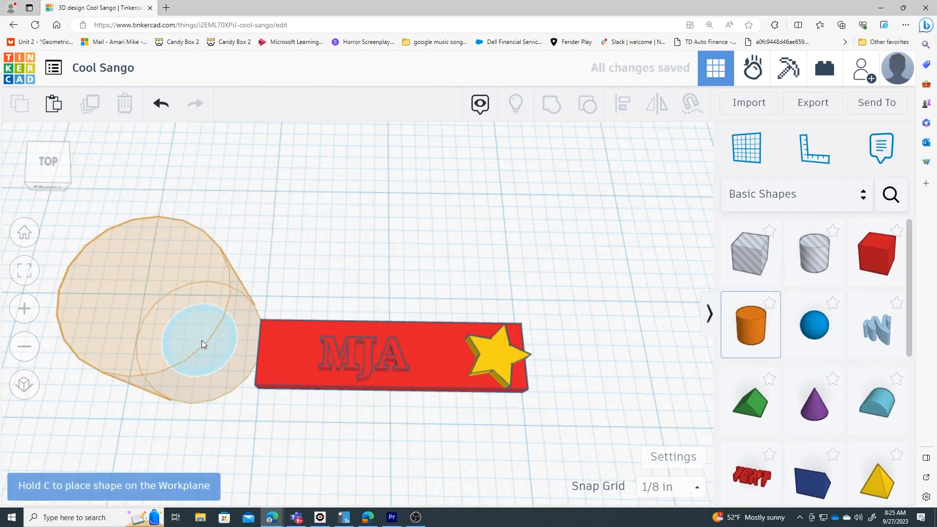
left_click(202, 341)
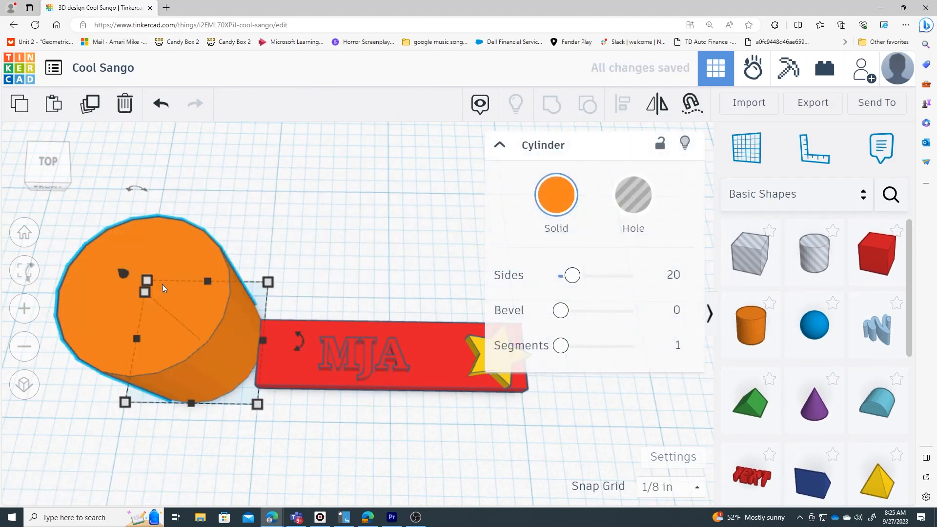
left_click_drag(147, 292, 166, 337)
- Move the orange cylinder onto the bar's end opposite the star and raise it 1/8 in
left_click_drag(266, 295, 438, 328)
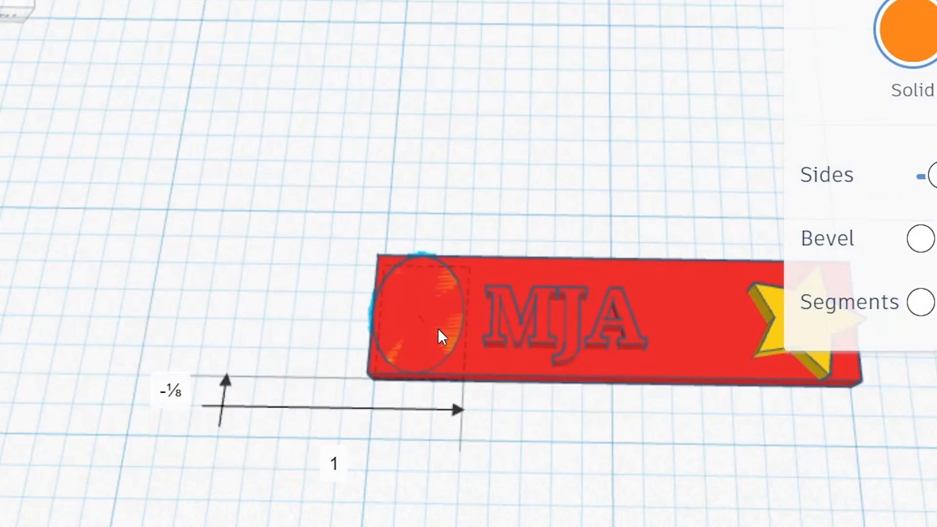
right_click_drag(456, 276, 443, 235)
left_click_drag(399, 195, 394, 178)
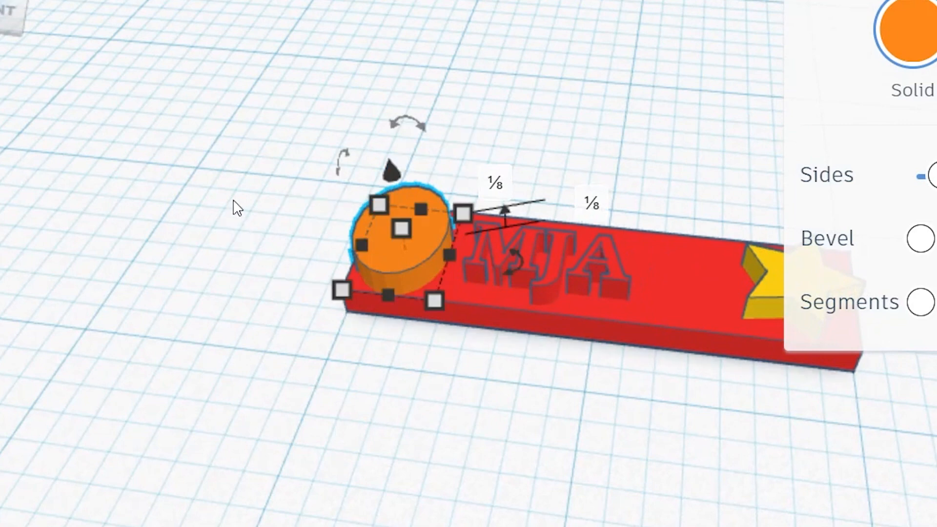
right_click_drag(234, 207, 283, 284)
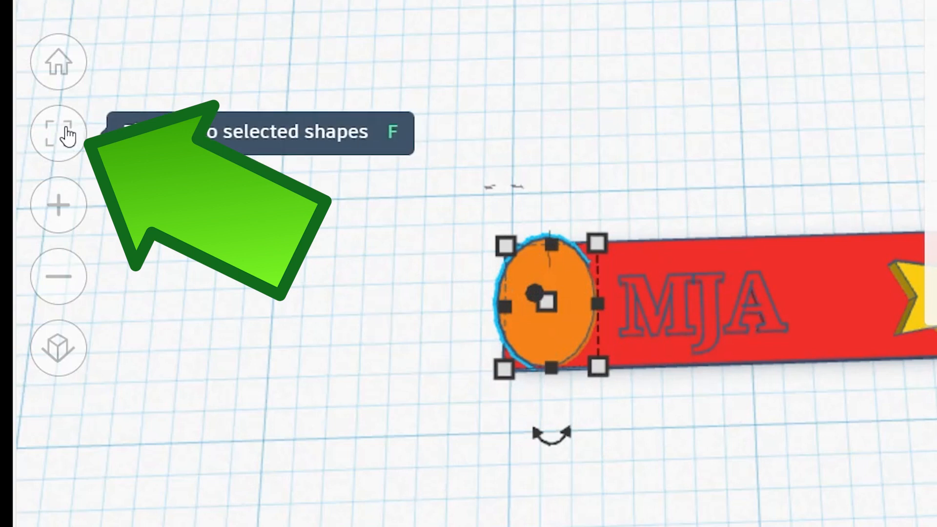
- Fit the view to the selected cylinder, and zoom back out to show the surrounding bar
left_click(791, 468)
left_click(546, 301)
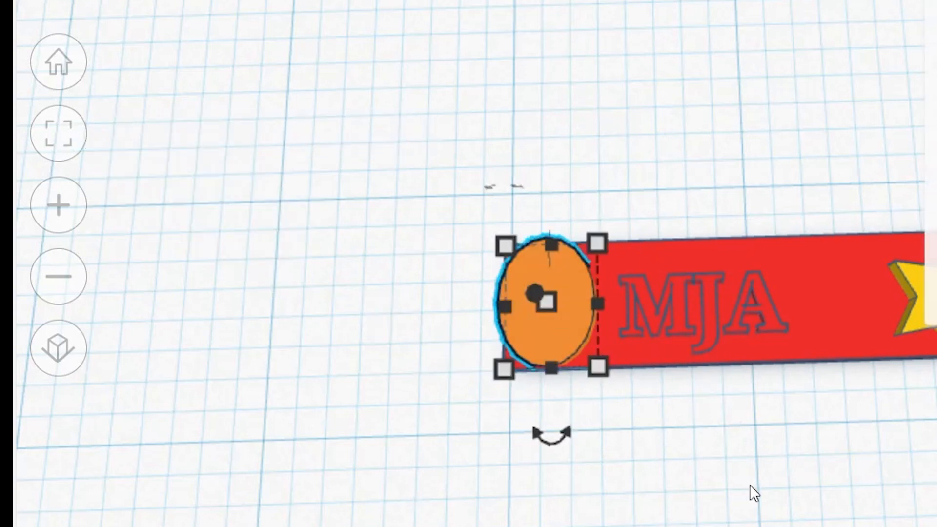
left_click(59, 134)
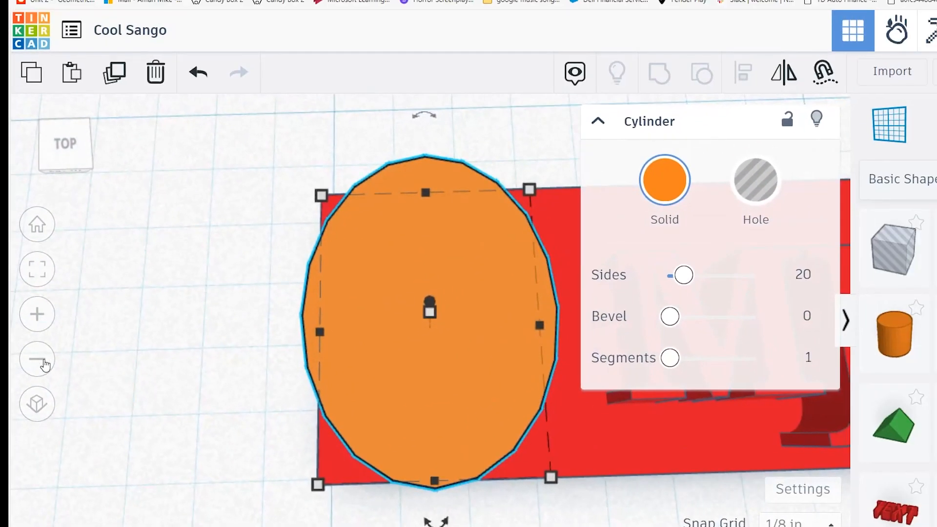
left_click(38, 360)
left_click(37, 359)
left_click(37, 359)
left_click(37, 359)
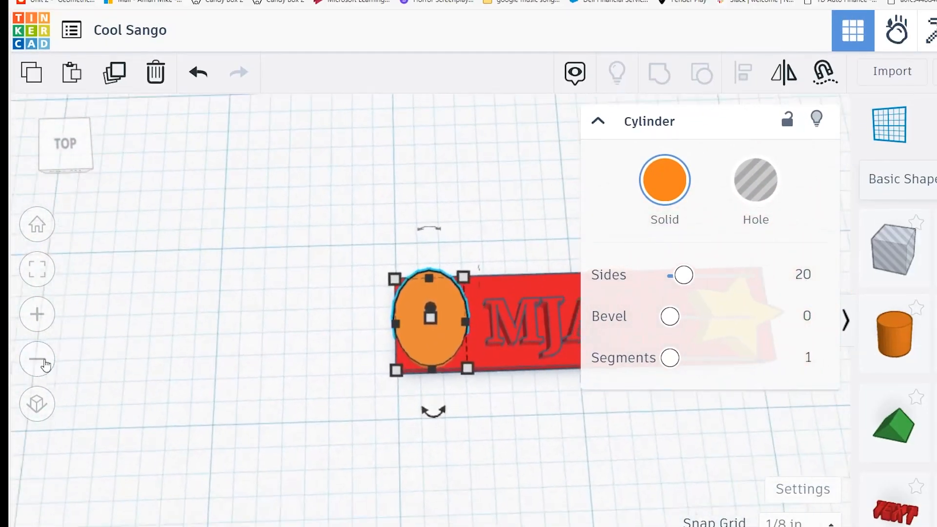
left_click(37, 359)
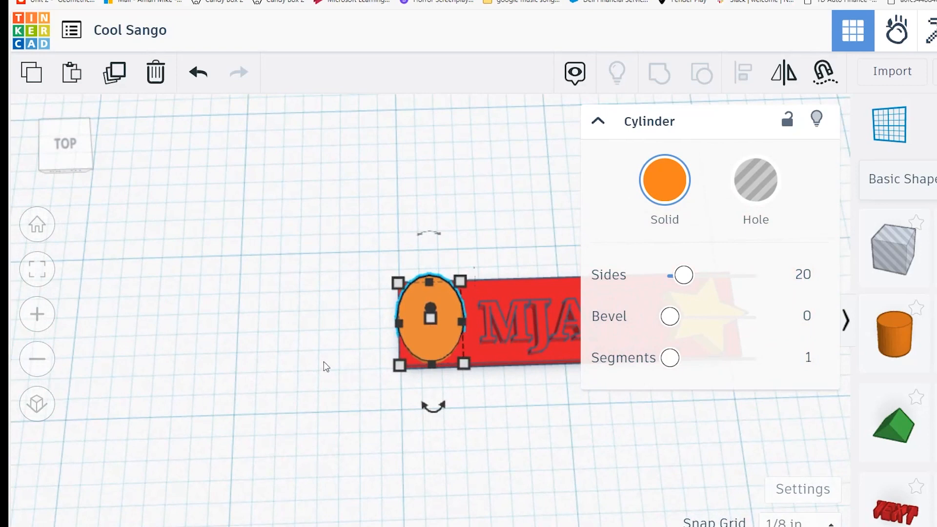
- Resize the cylinder's footprint to 1/4 by 1/4 in, center it across the bar 1/8 in from the end, and deselect it
left_click_drag(460, 280, 449, 294)
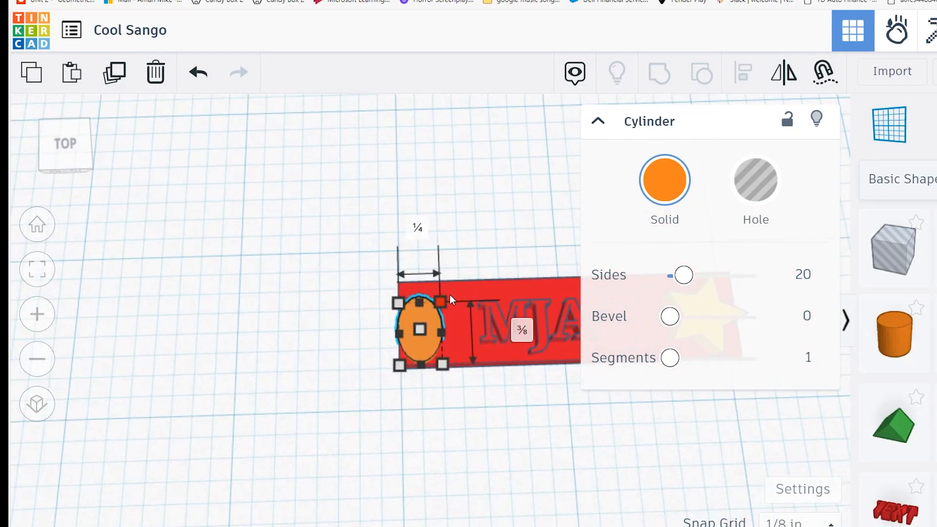
left_click_drag(416, 349, 427, 341)
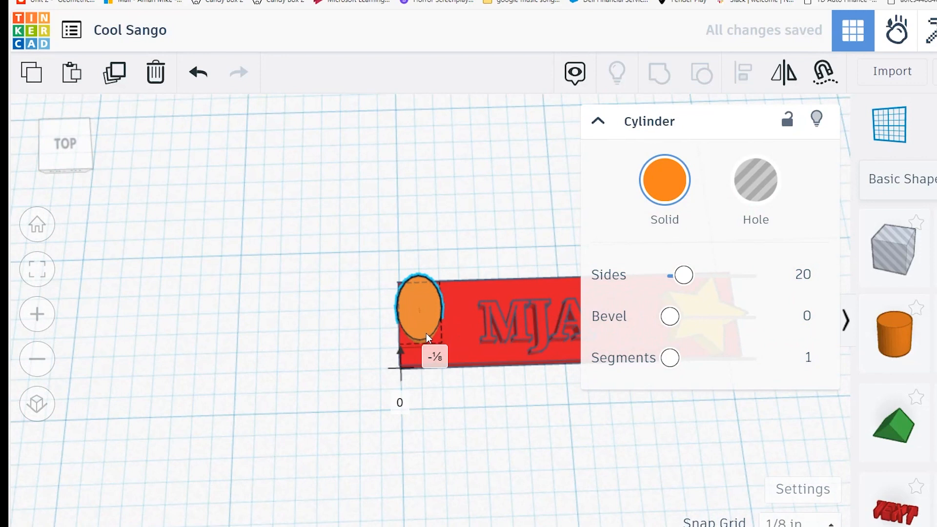
key("Right")
key("Left")
left_click_drag(426, 332, 431, 335)
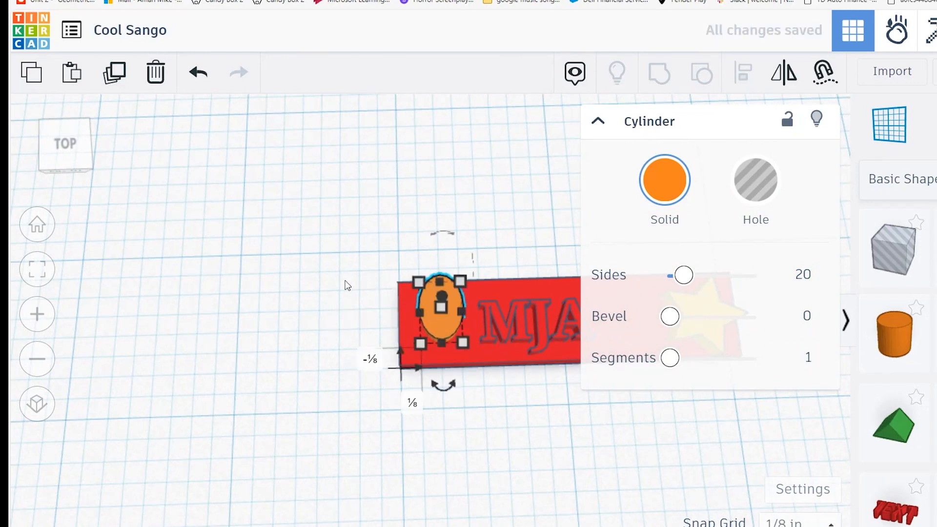
left_click_drag(440, 282, 443, 293)
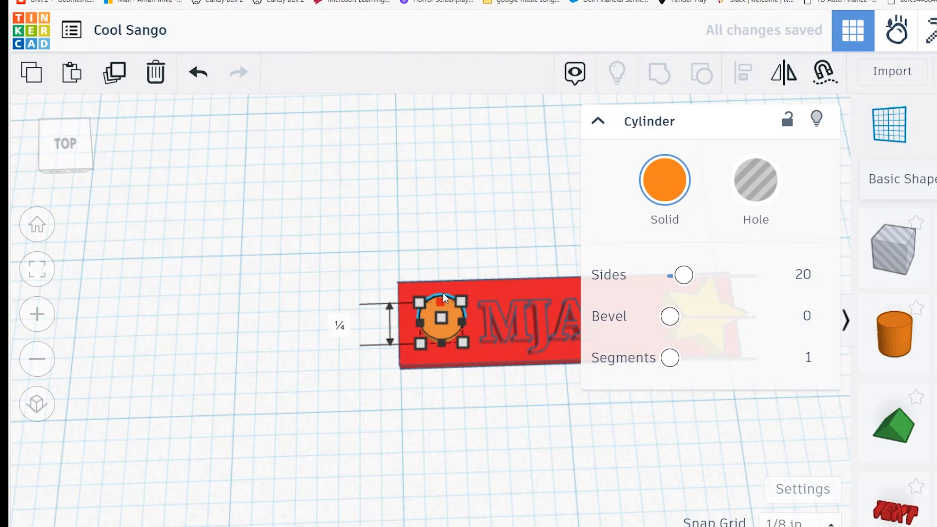
left_click(337, 280)
- Stretch the orange cylinder taller and lower it 1/4 in so it passes completely through the red bar
right_click_drag(452, 335, 462, 232)
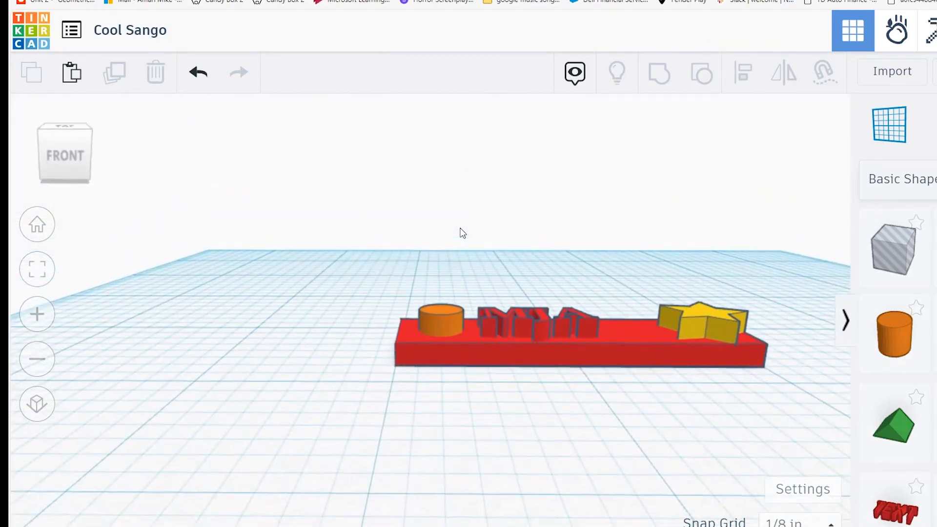
left_click(449, 320)
left_click_drag(440, 306, 446, 244)
left_click_drag(445, 195, 434, 238)
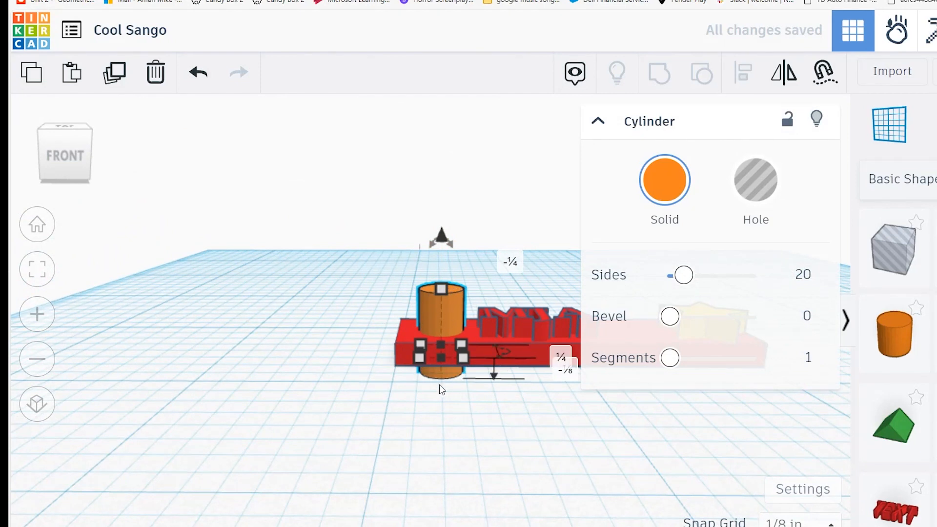
- Turn the orange cylinder passing through the red bar into a hole and view it from closer angles
right_click_drag(453, 384, 459, 338)
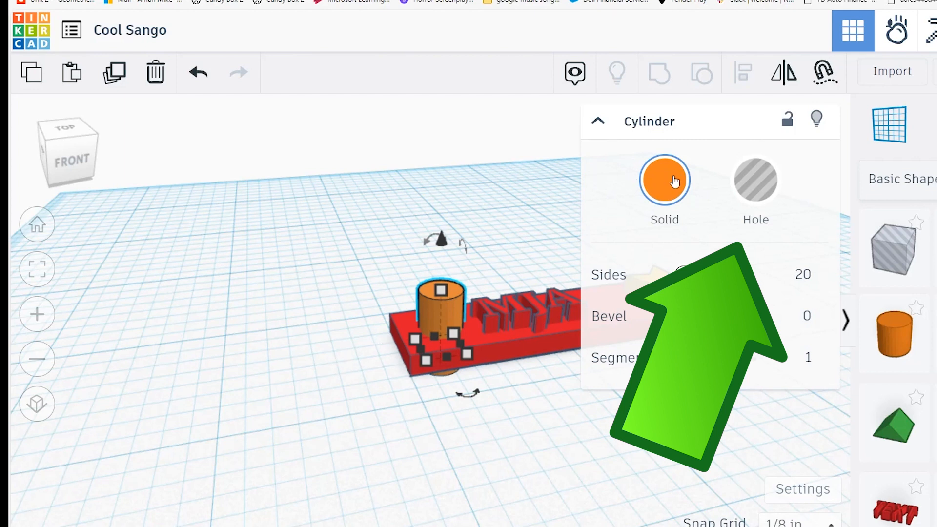
left_click(758, 182)
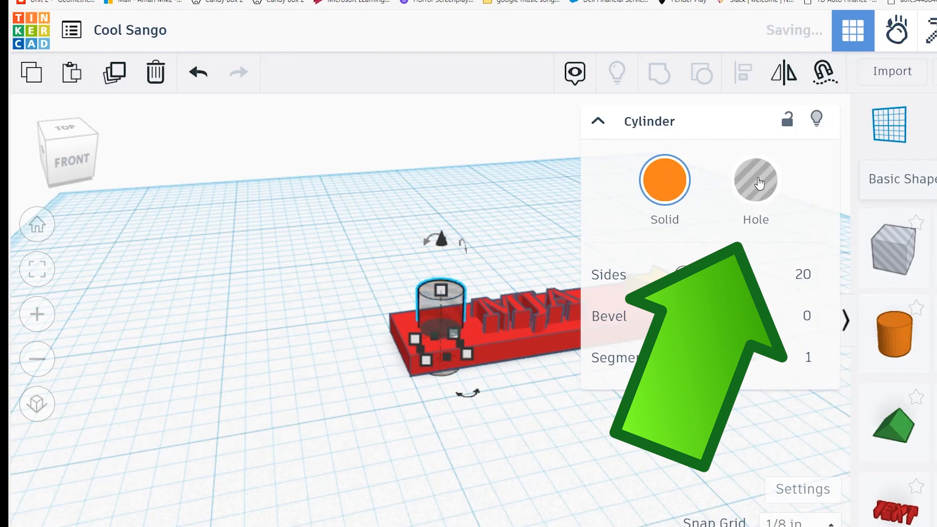
scroll(449, 326, "up", 5)
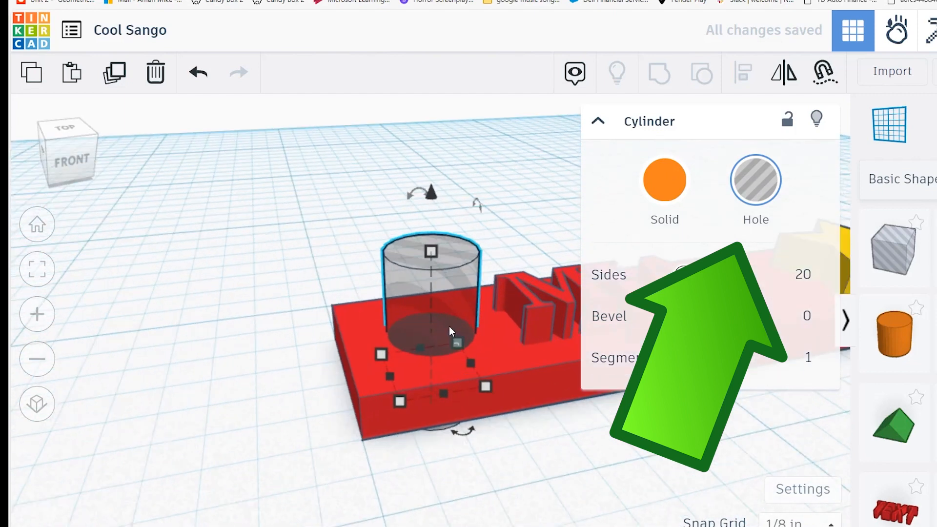
right_click_drag(407, 309, 453, 329)
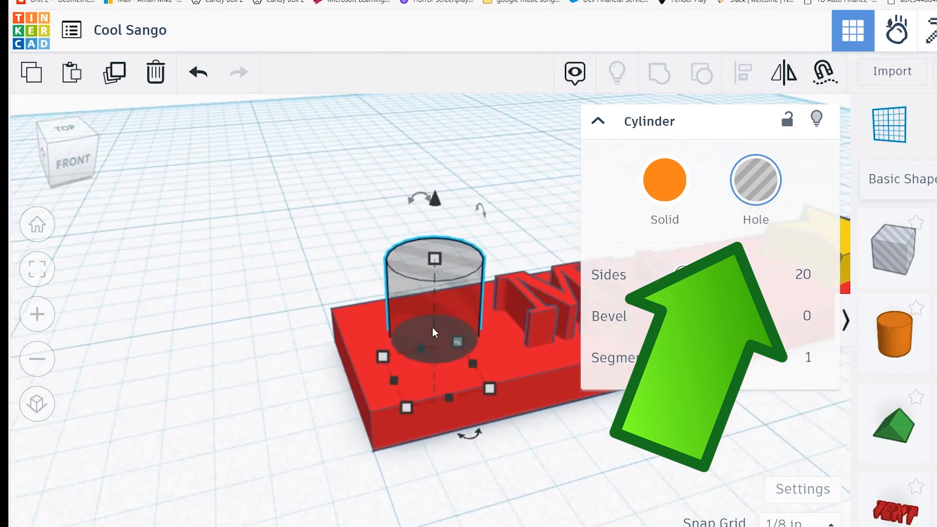
right_click_drag(443, 327, 397, 329)
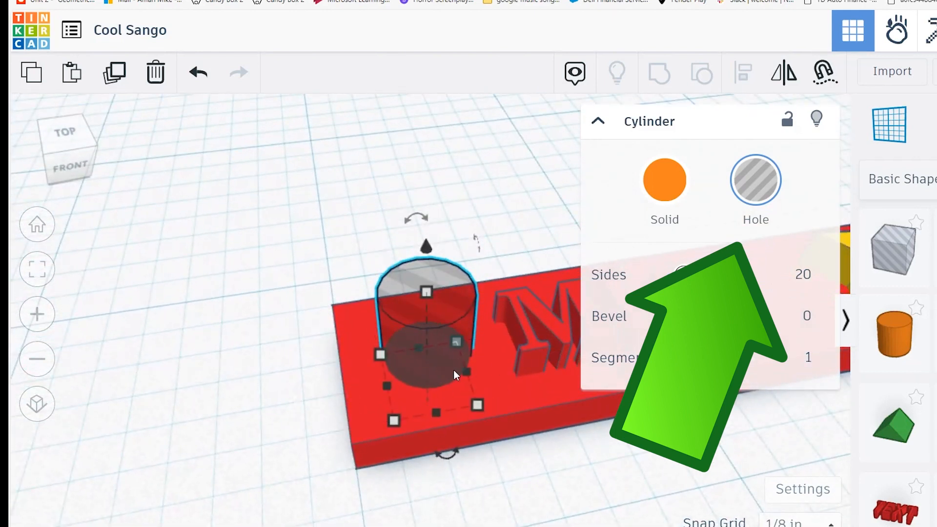
- Collapse the cylinder's properties, examine the whole tag from directly above and deselect the cylinder
left_click(598, 123)
scroll(696, 353, "down", 5)
right_click_drag(675, 385, 655, 406)
left_click_drag(52, 128, 75, 139)
left_click(68, 137)
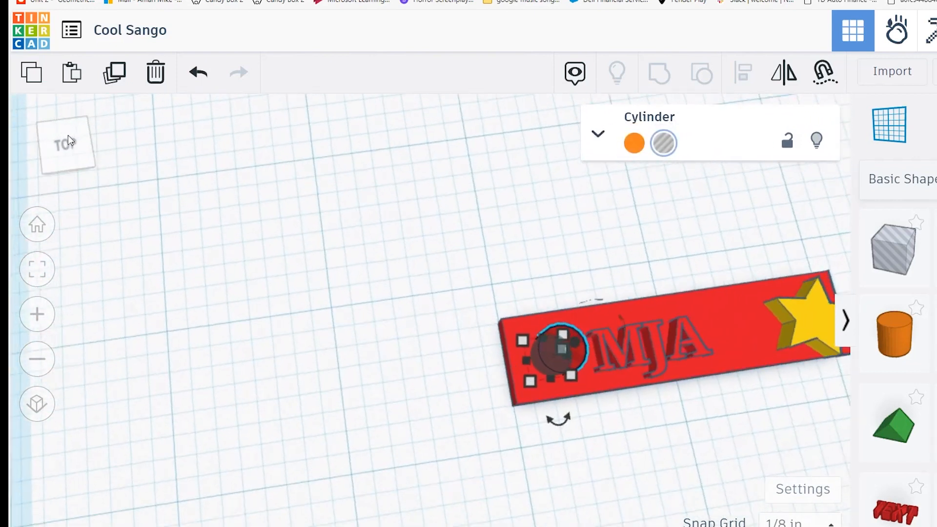
left_click(49, 232)
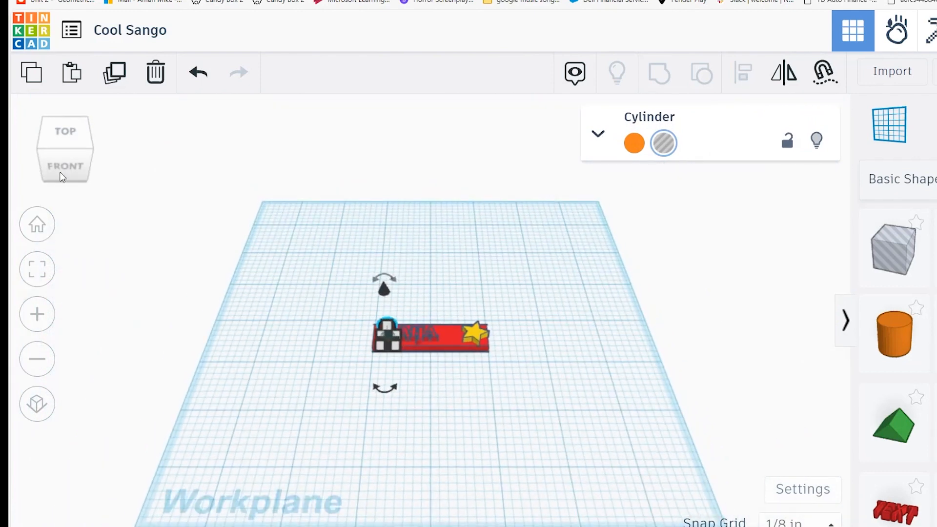
left_click(69, 136)
left_click(51, 316)
left_click(51, 316)
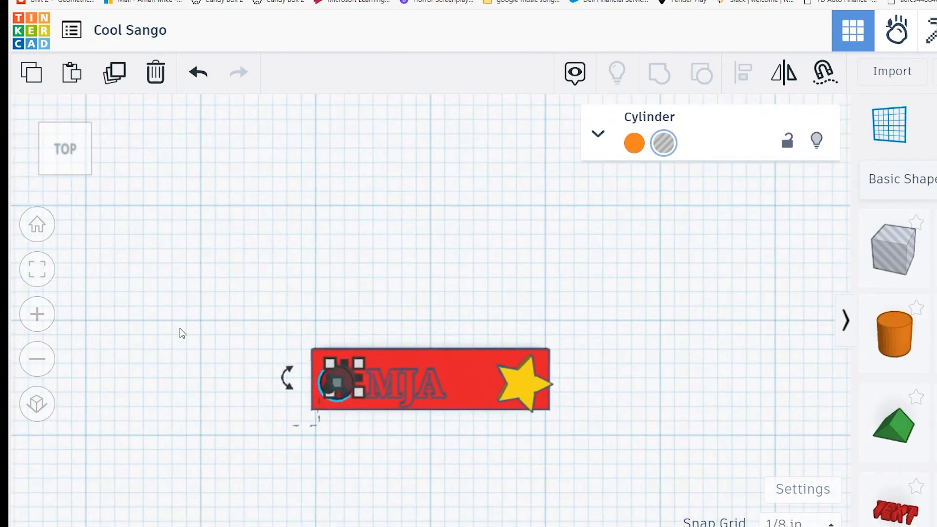
left_click(326, 324)
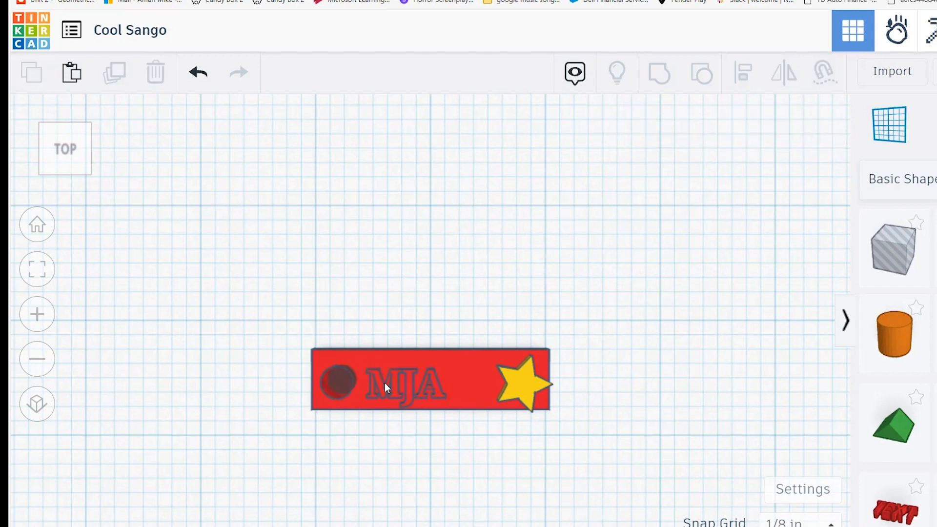
- Try moving the MJA text and the red bar separately, undo the moves and deselect everything
left_click_drag(383, 379, 397, 353)
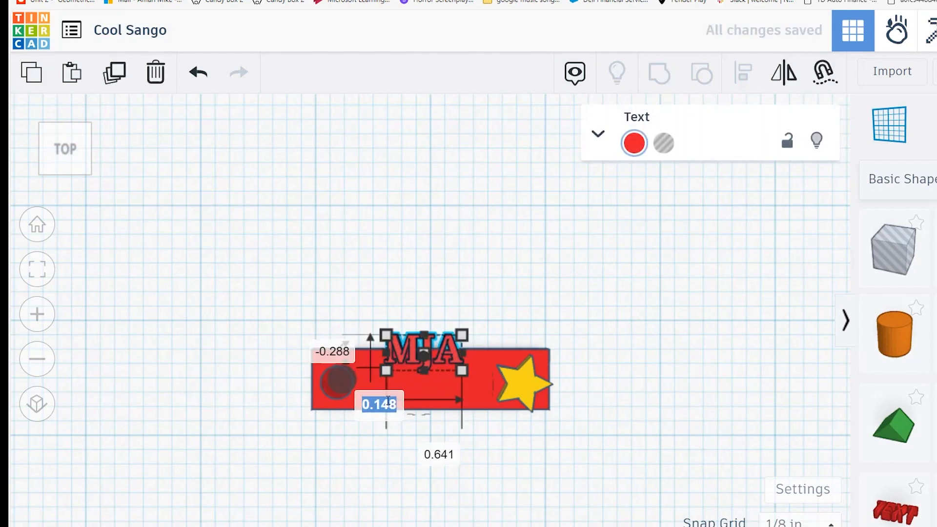
left_click_drag(481, 408, 495, 429)
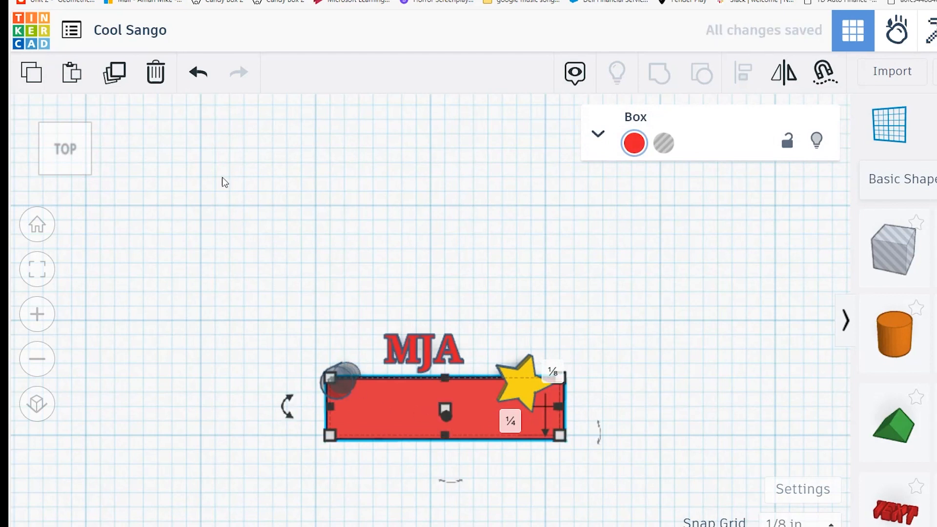
left_click(198, 73)
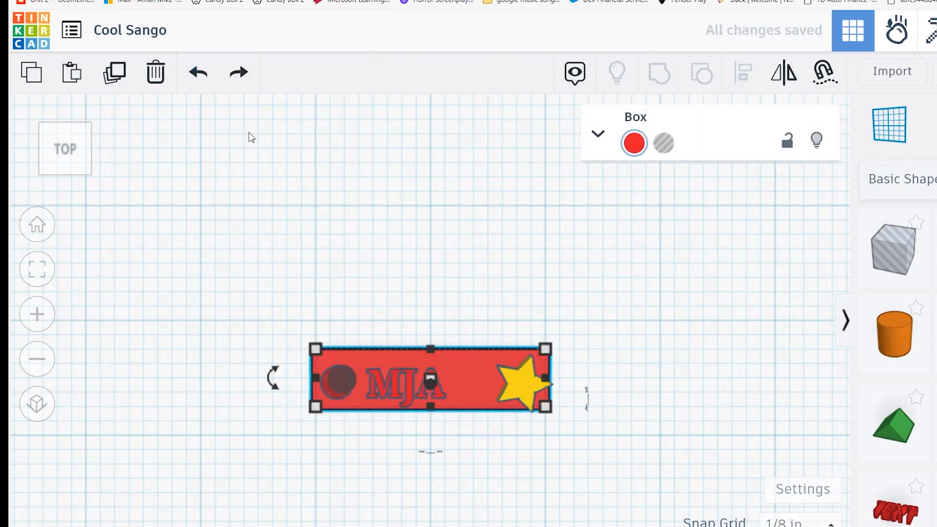
left_click(372, 227)
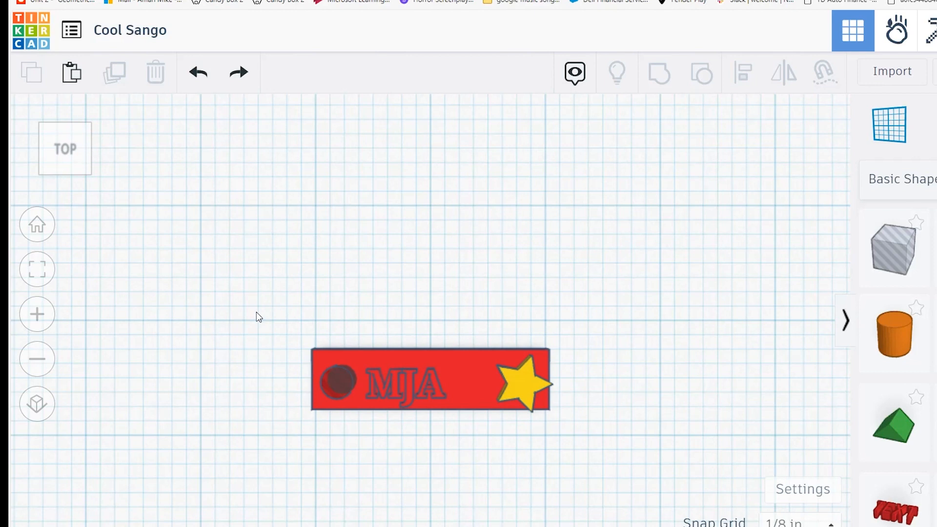
- Group the red bar, MJA text, star and hole cylinder into one shape, inspect it and deselect it
mouse_move(256, 312)
left_mouse_down()
mouse_move(488, 394)
mouse_move(576, 407)
mouse_move(593, 394)
mouse_move(567, 390)
mouse_move(575, 397)
mouse_move(561, 374)
mouse_move(599, 402)
mouse_move(548, 409)
mouse_move(549, 390)
mouse_move(589, 396)
left_mouse_up()
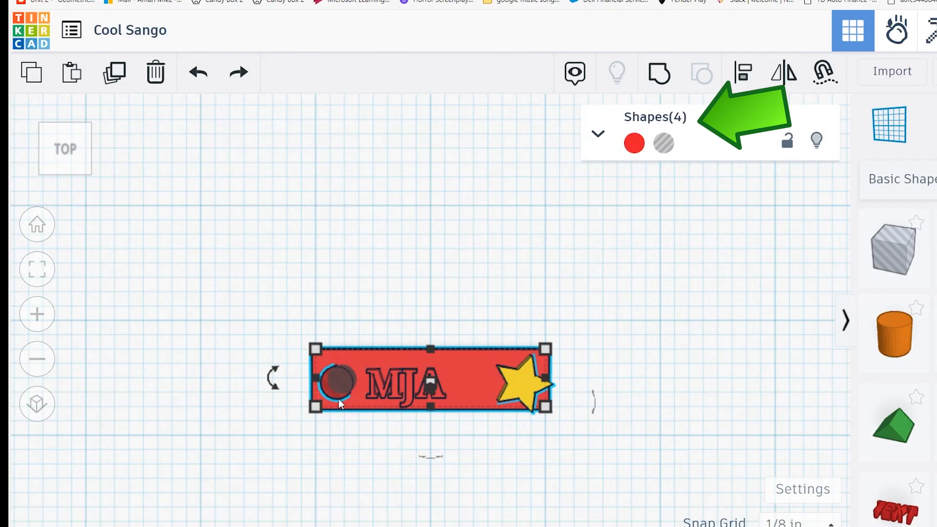
left_click(661, 77)
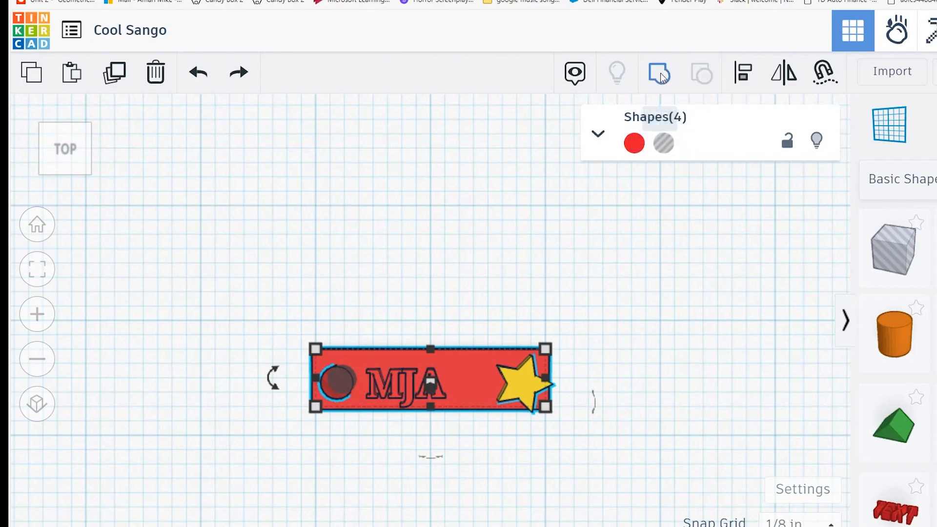
scroll(496, 364, "up", 4)
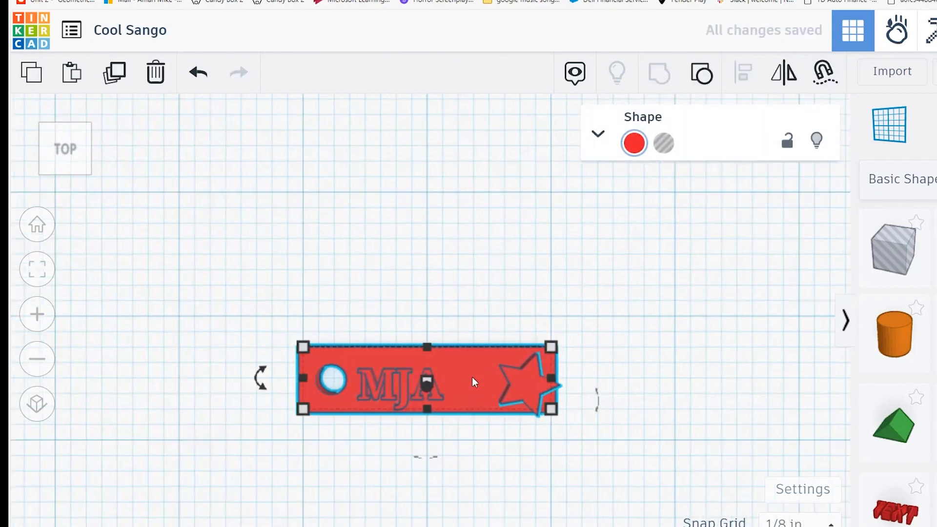
left_click_drag(479, 388, 544, 313)
left_click_drag(644, 256, 605, 256)
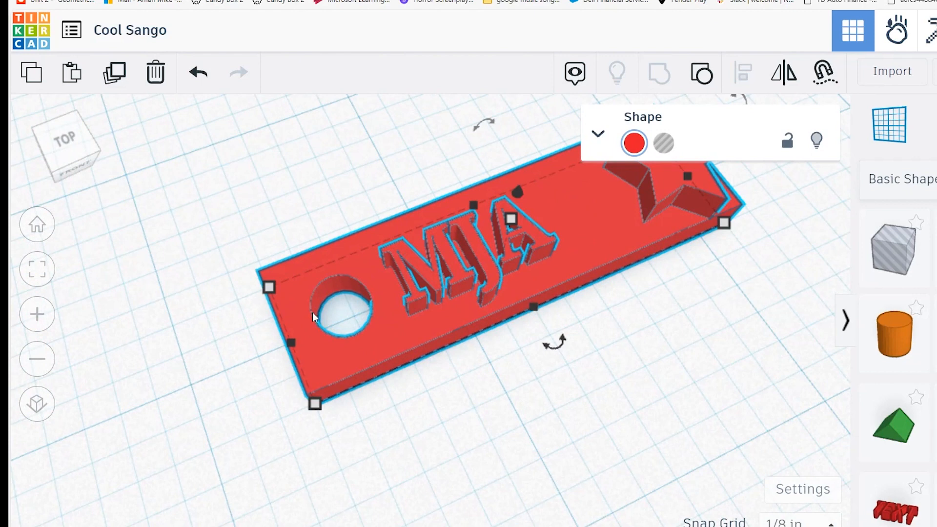
right_click_drag(614, 372, 548, 406)
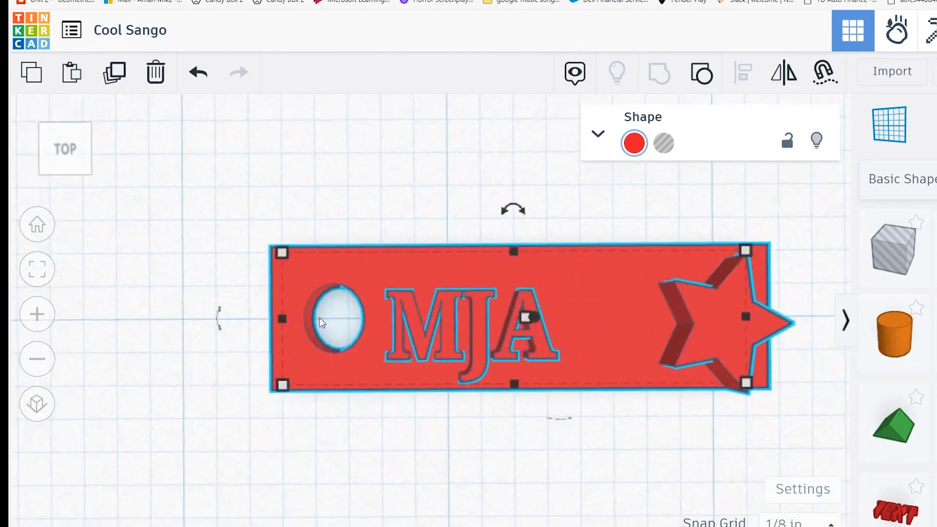
key("Escape")
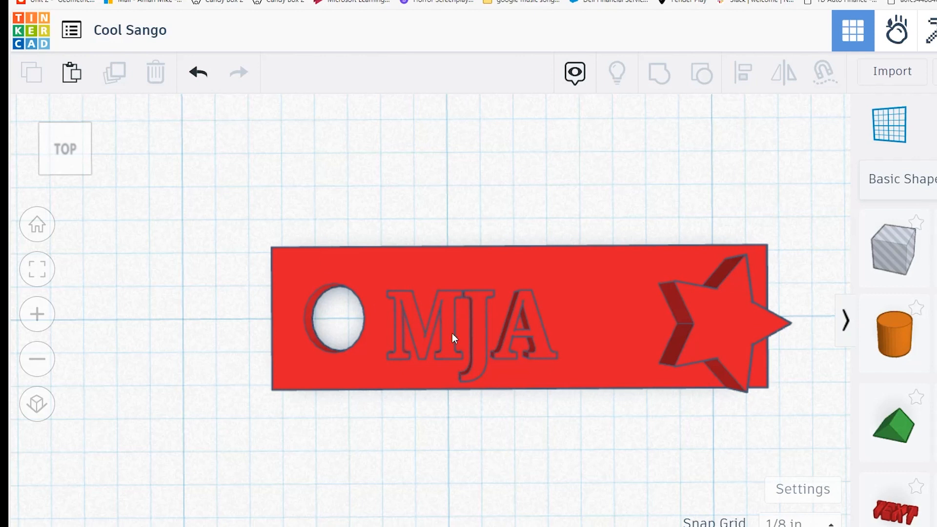
mouse_move(426, 331)
right_mouse_down()
mouse_move(475, 288)
mouse_move(487, 262)
mouse_move(423, 277)
mouse_move(406, 321)
mouse_move(427, 349)
right_mouse_up()
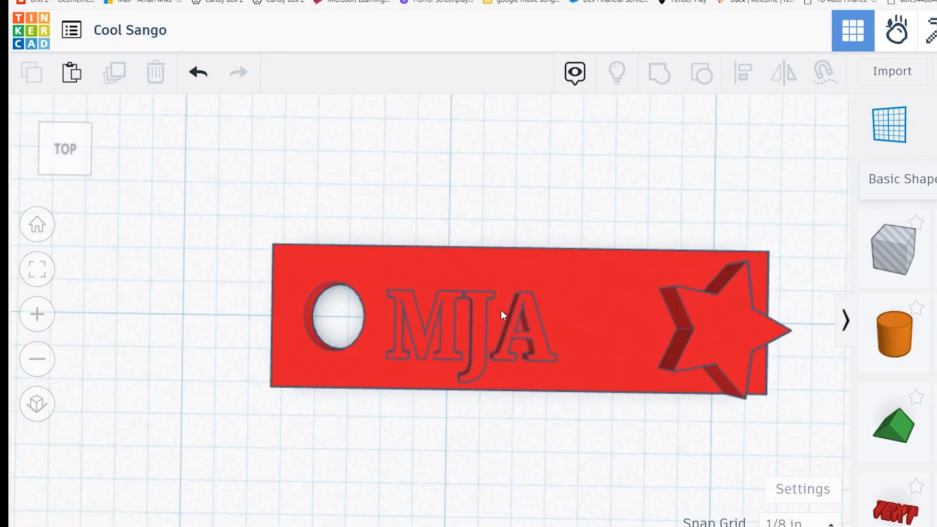
- Set the grouped tag's solid color to Multicolor after trying pale preset colors, and deselect it
left_click(573, 341)
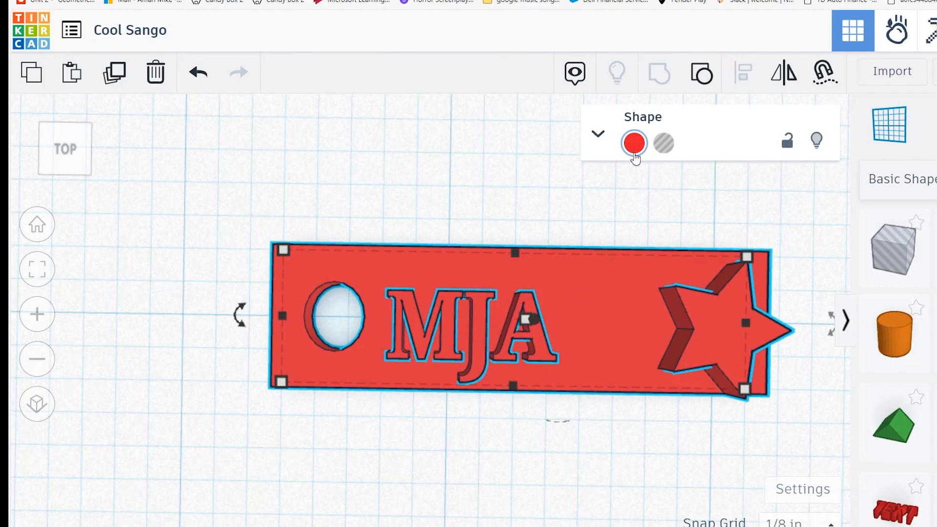
left_click(598, 134)
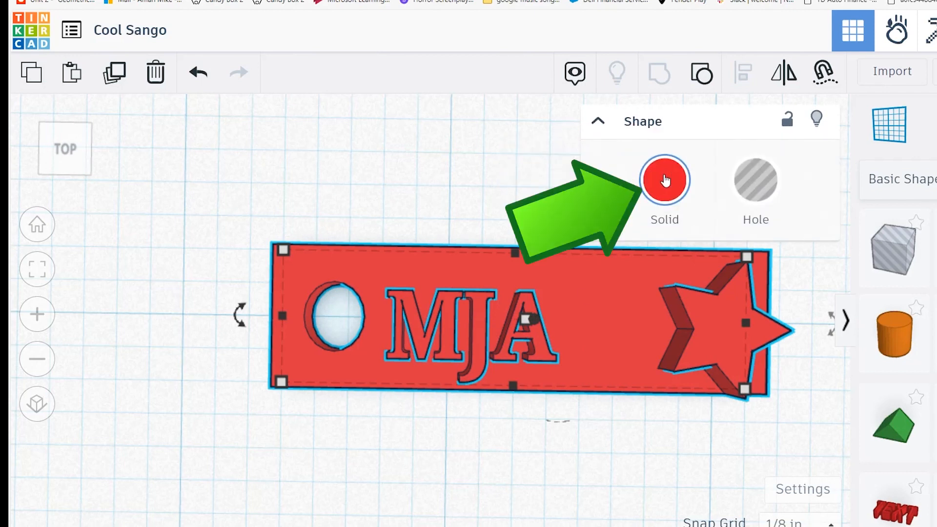
left_click(665, 180)
left_click(510, 326)
left_click(543, 326)
left_click(578, 326)
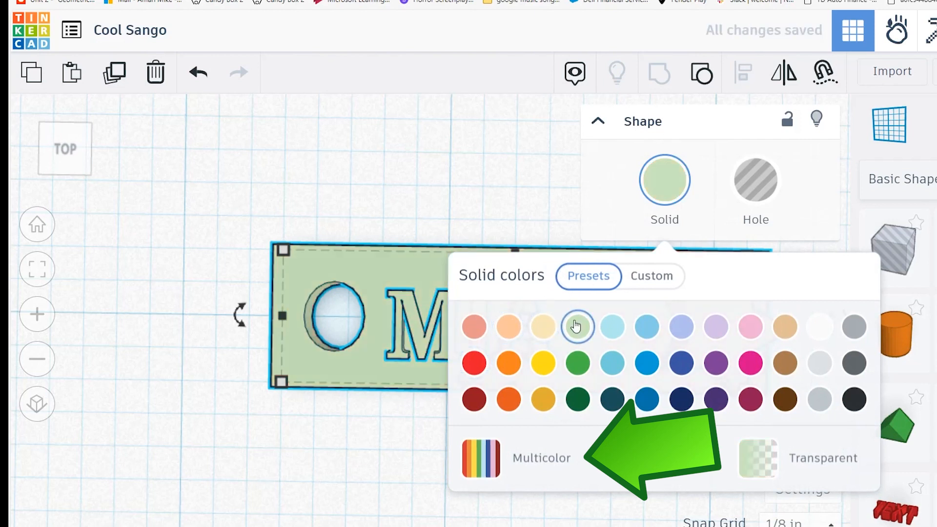
left_click(488, 470)
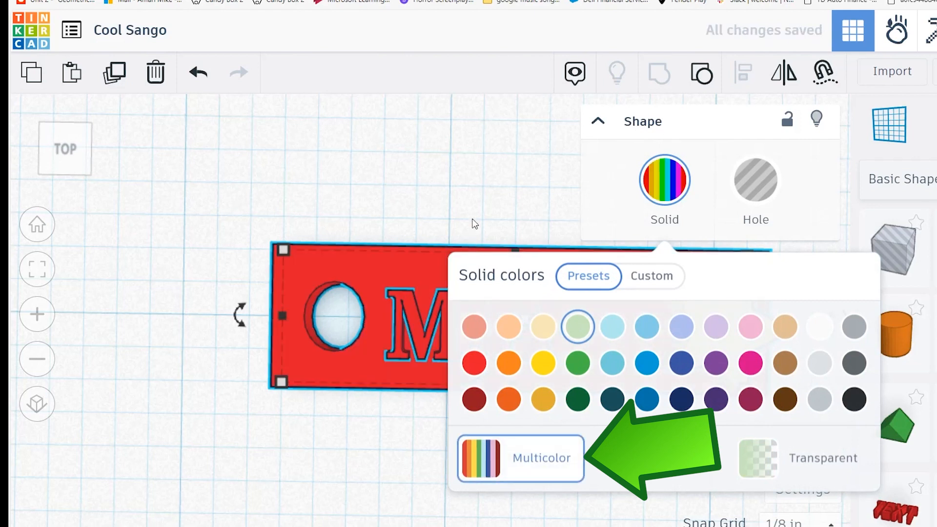
left_click(466, 229)
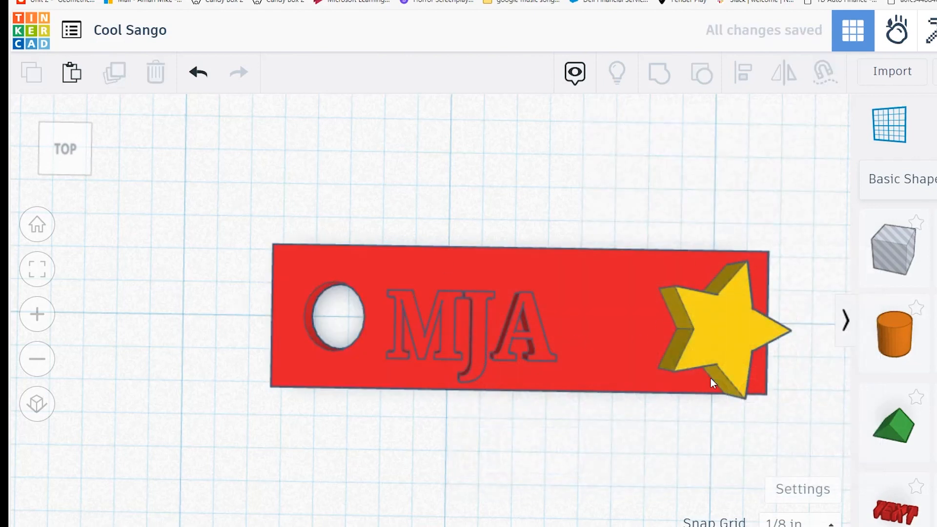
- Move the grouped tag across the workplane as one piece, including 1/8 in toward the front
left_click_drag(618, 289, 579, 334)
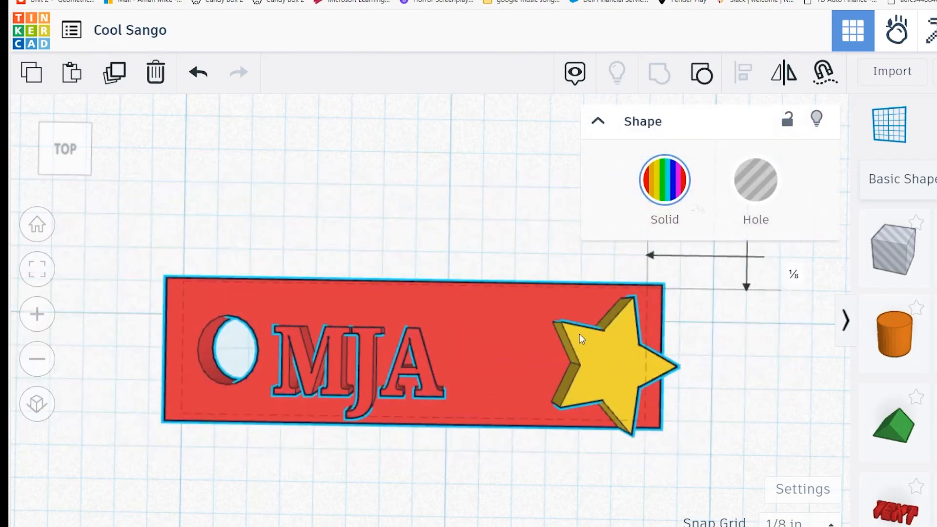
mouse_move(504, 364)
right_mouse_down()
mouse_move(572, 321)
mouse_move(414, 327)
mouse_move(342, 314)
mouse_move(505, 361)
right_mouse_up()
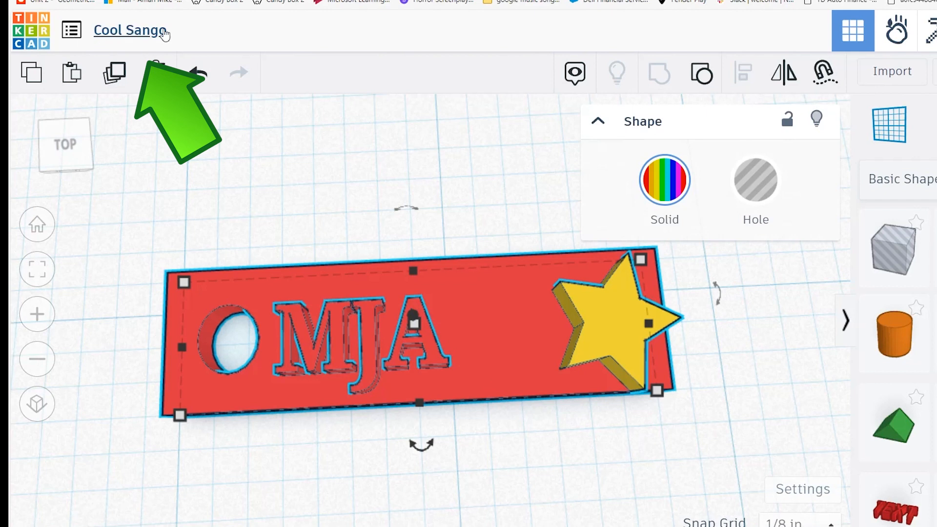
- Rename the design with the owner's name followed by "Keychain Done"
left_click(139, 33)
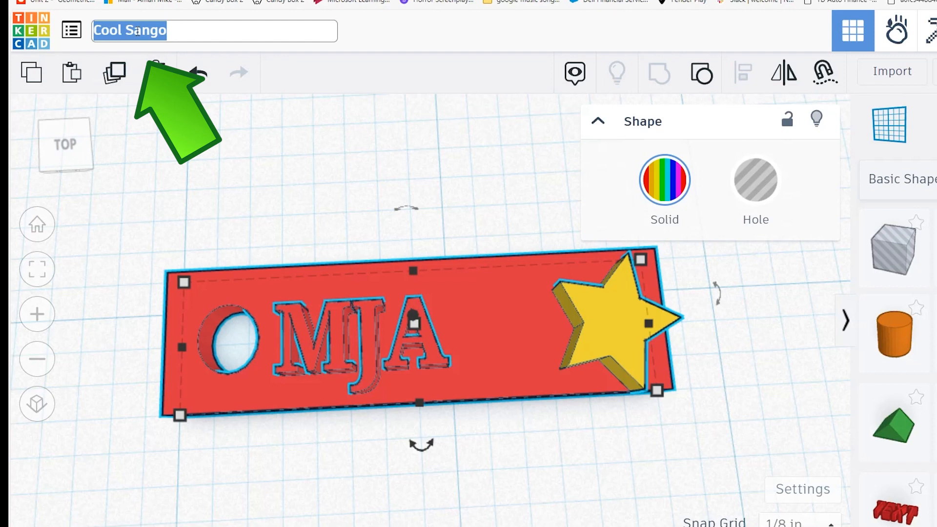
type("Mr. Amari Keychain")
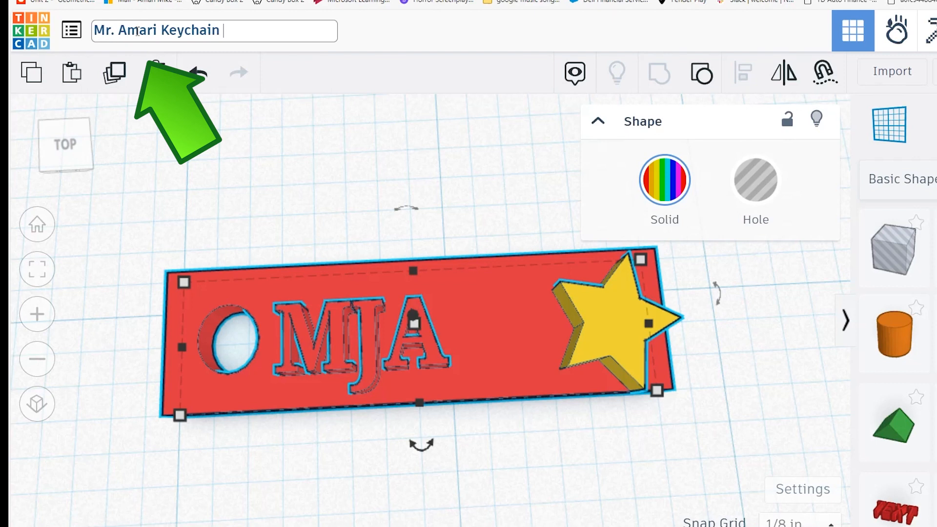
type(" Done")
left_click(418, 39)
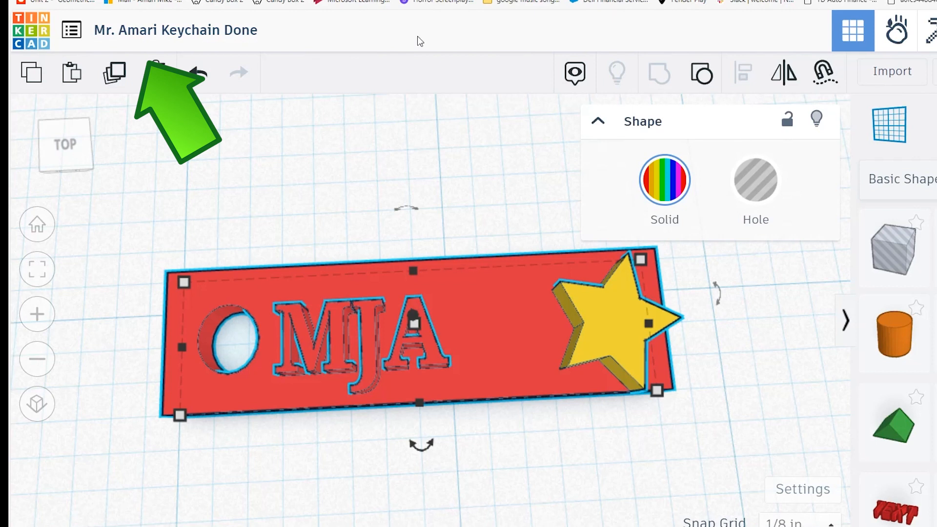